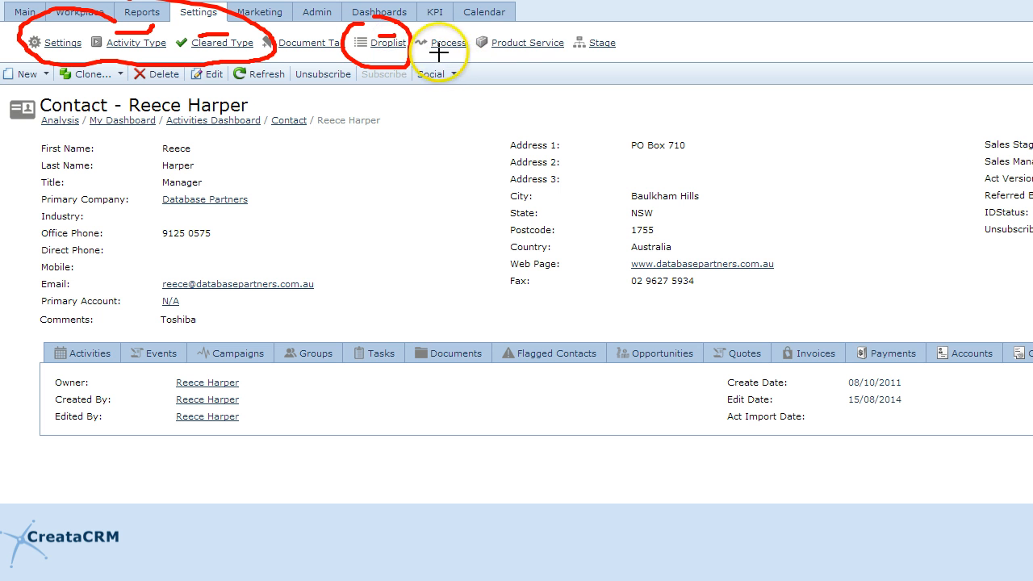
pyautogui.moveTo(588, 56); pyautogui.dragTo(627, 57)
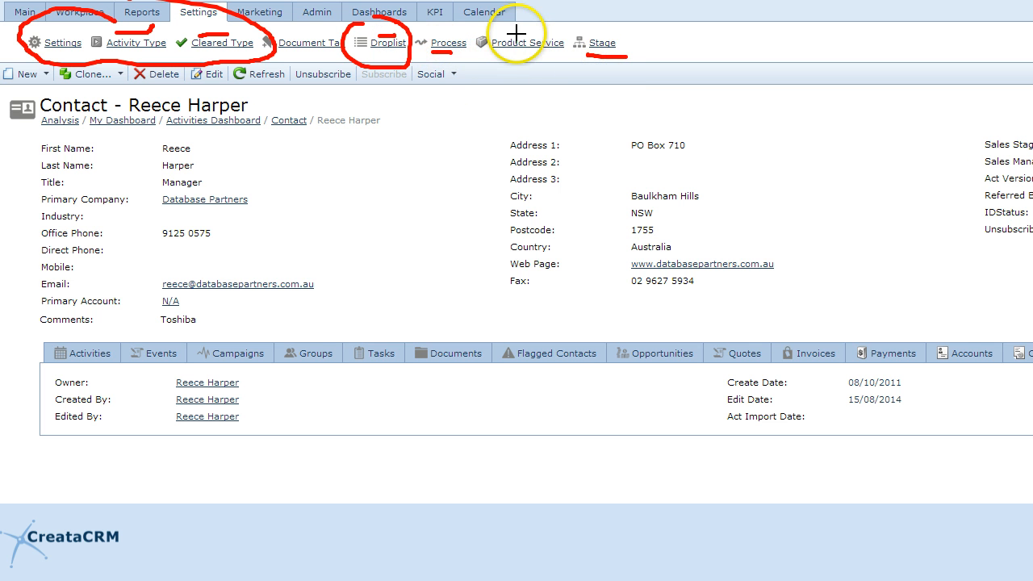
pyautogui.moveTo(565, 67); pyautogui.dragTo(515, 23)
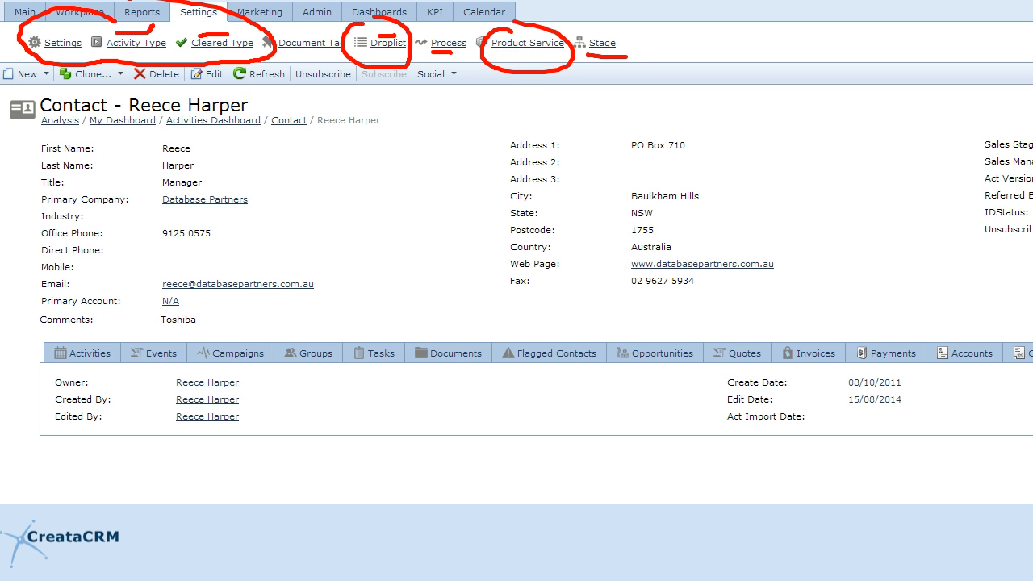
pyautogui.press('Escape')
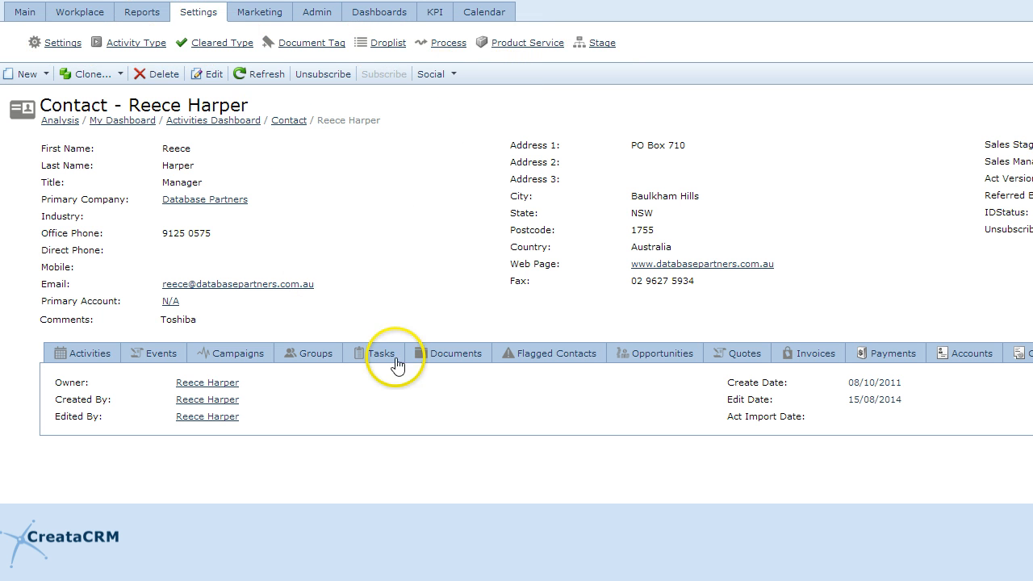
# Step: Open the list of droplists from the CRM settings and go to its Name filter
pyautogui.click(382, 49)
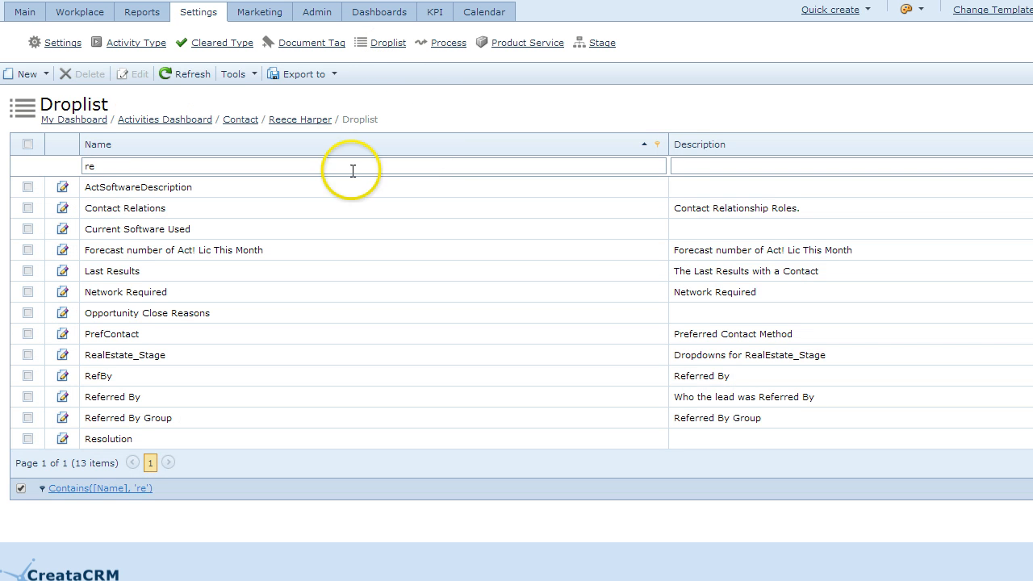
pyautogui.click(111, 165)
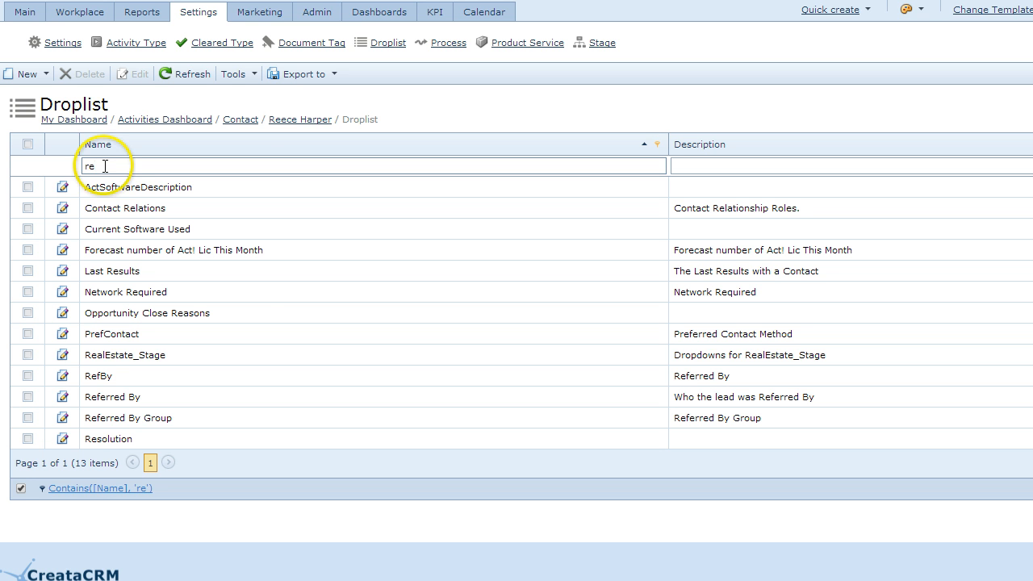
# Step: Hide the filter row of the droplist table and show it again
pyautogui.rightClick(119, 147)
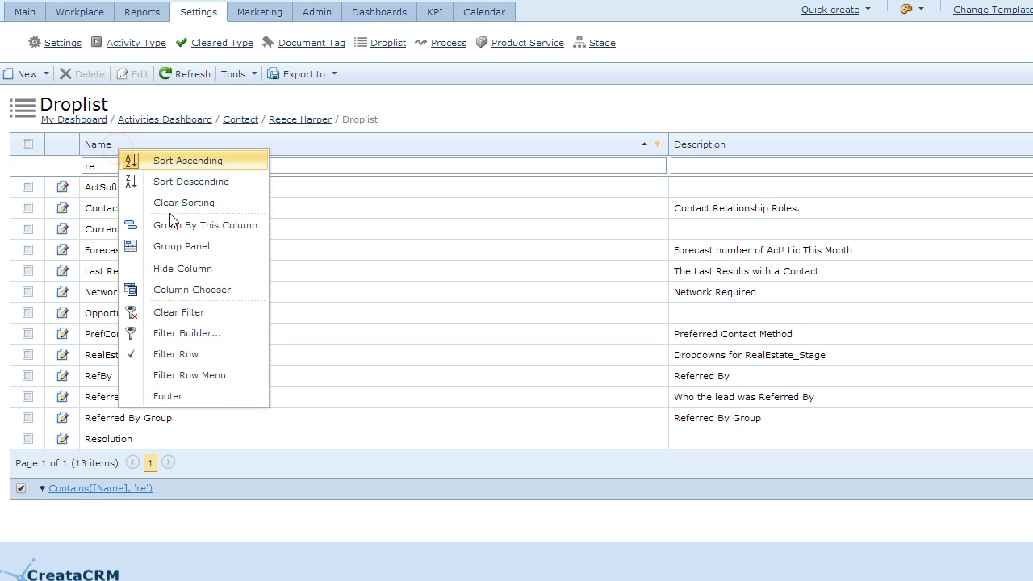
pyautogui.click(216, 355)
pyautogui.rightClick(212, 146)
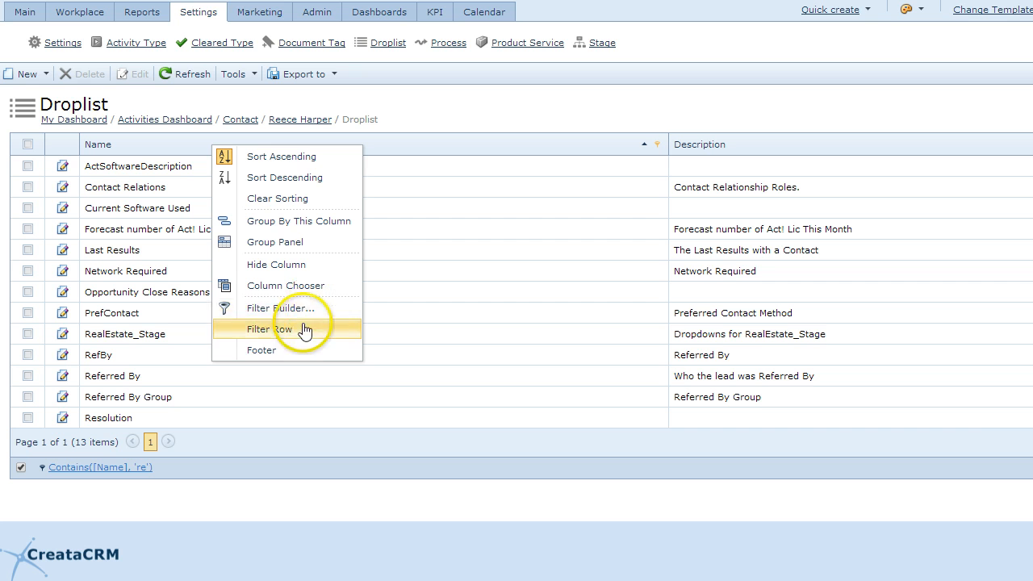
pyautogui.click(299, 330)
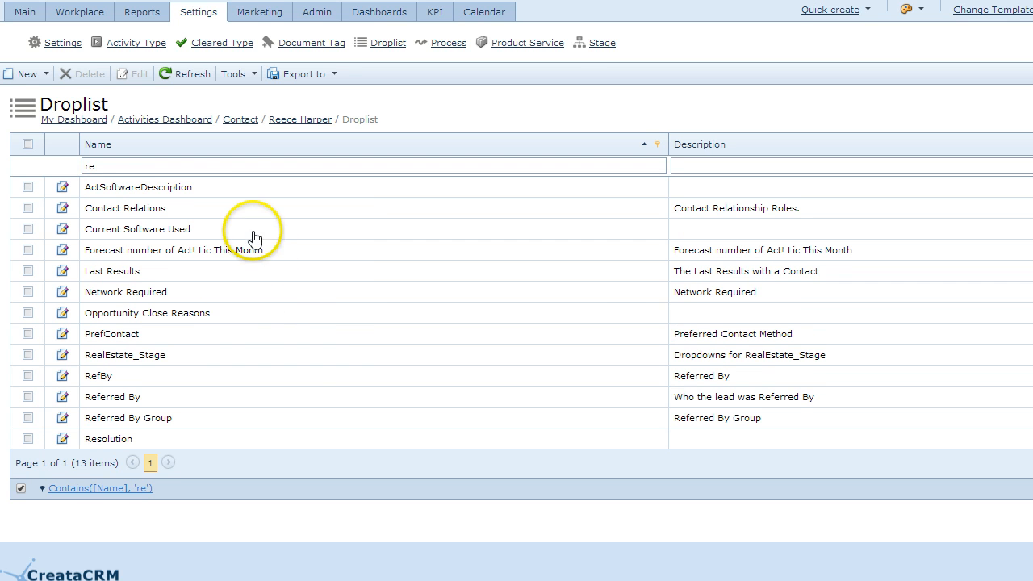
# Step: Filter the droplists by the name "ref", then view the RefBy droplist and return to the filtered list
pyautogui.click(184, 165)
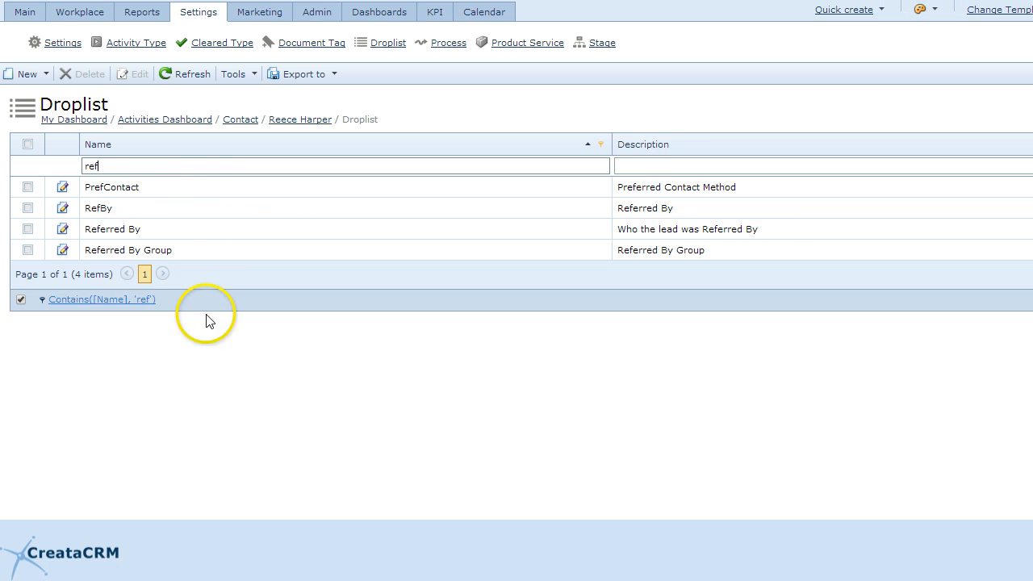
pyautogui.click(140, 207)
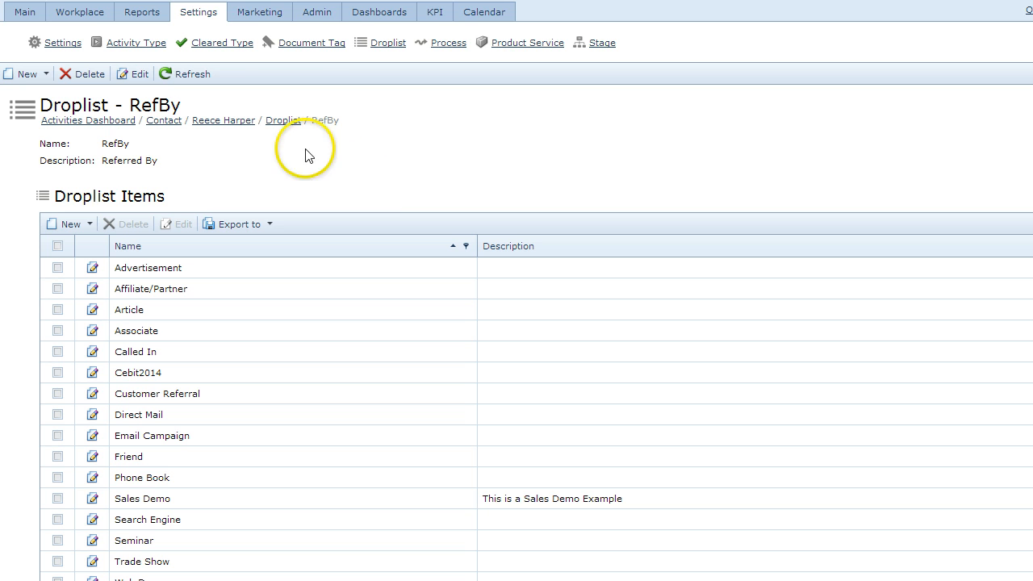
pyautogui.click(288, 123)
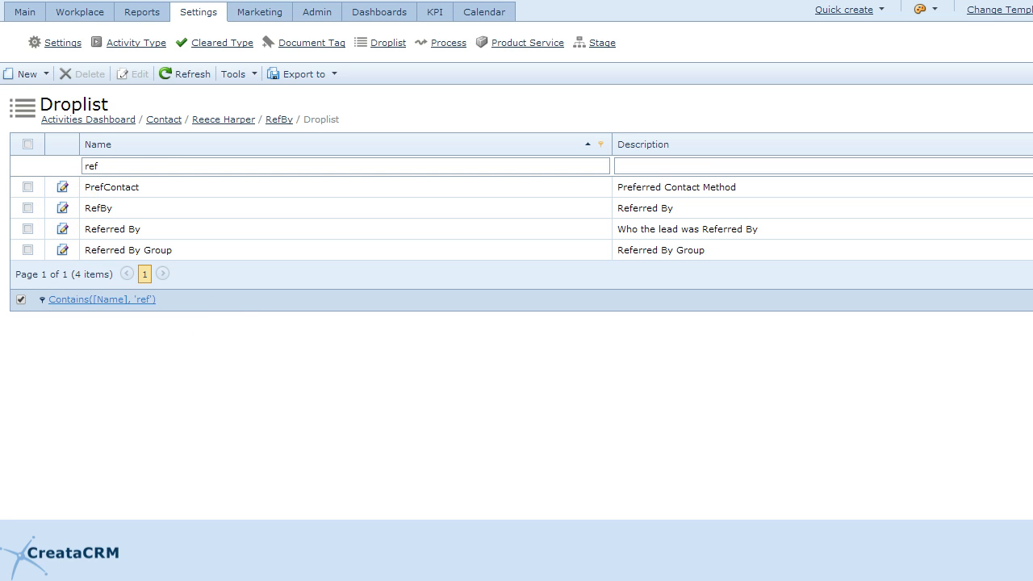
pyautogui.click(63, 199)
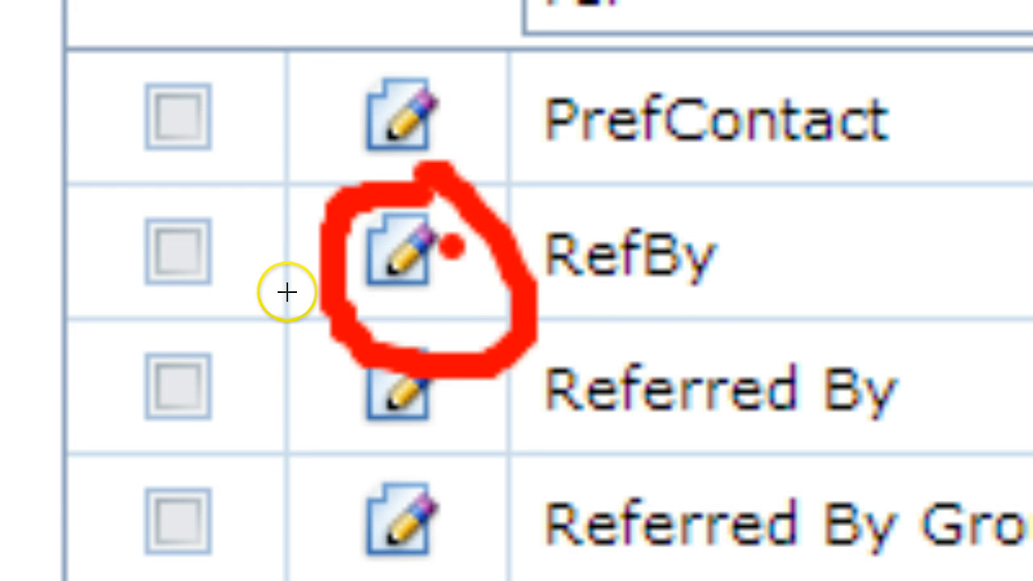
pyautogui.moveTo(297, 298); pyautogui.dragTo(420, 313)
pyautogui.moveTo(633, 298); pyautogui.dragTo(589, 283)
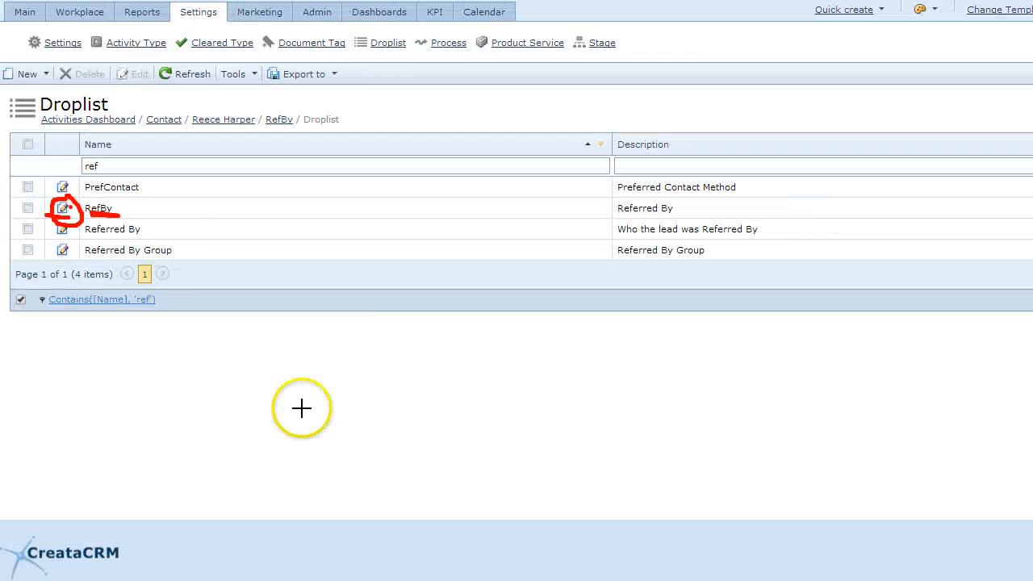
pyautogui.press('Escape')
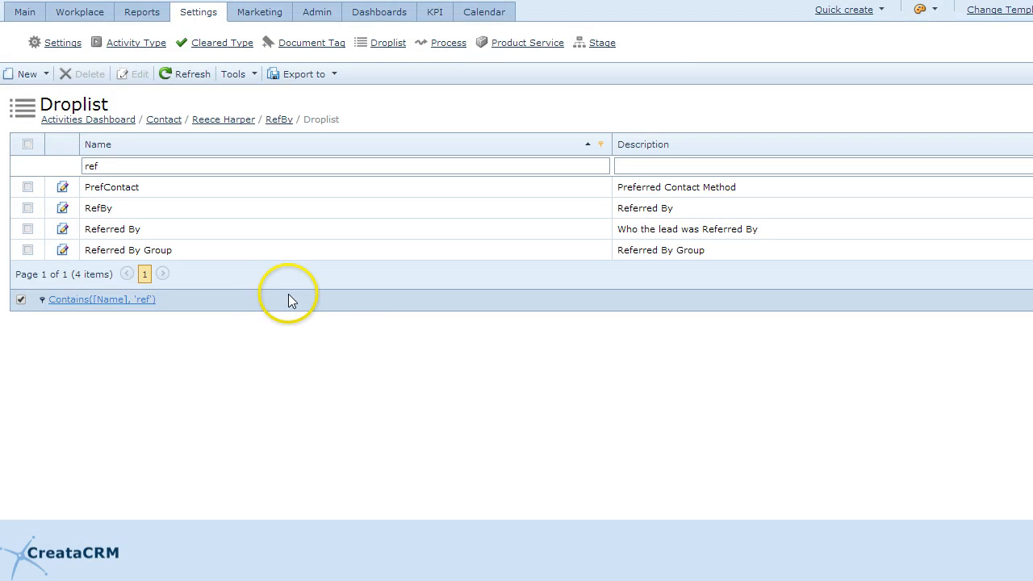
# Step: Open the RefBy droplist for editing and leave it without making changes
pyautogui.click(62, 207)
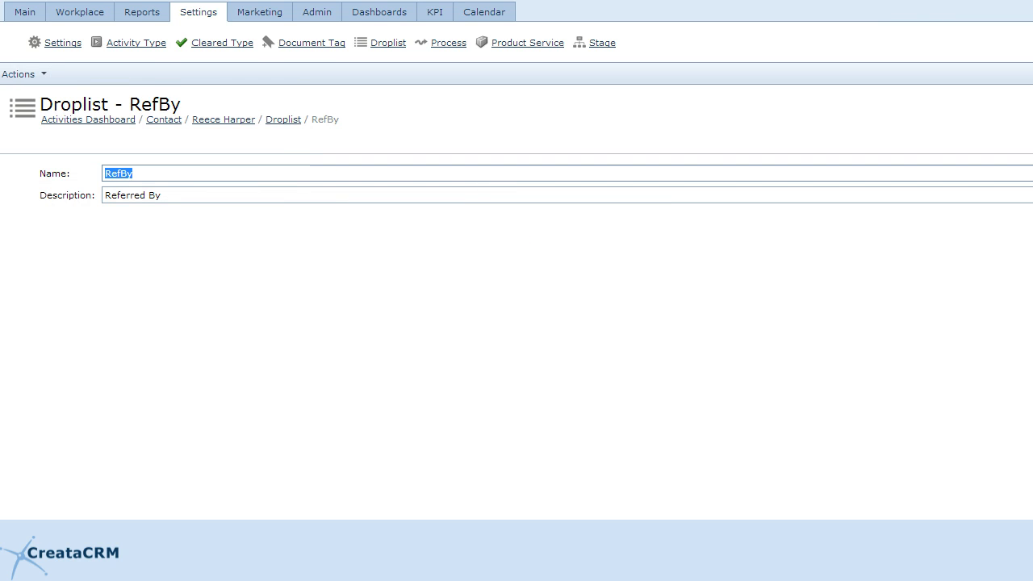
pyautogui.click(1032, 139)
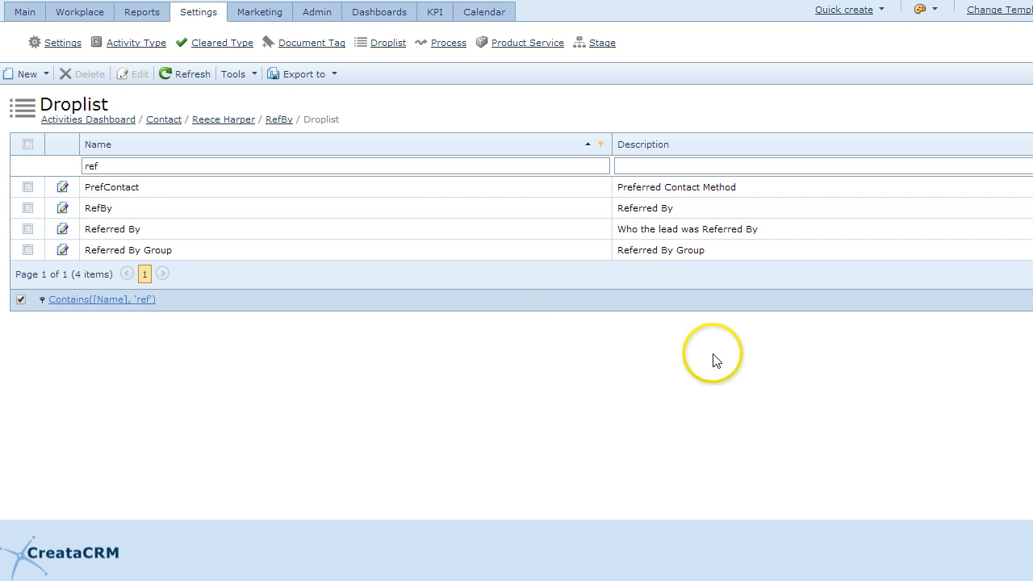
# Step: Open the RefBy droplist record and look through its existing droplist items
pyautogui.click(187, 208)
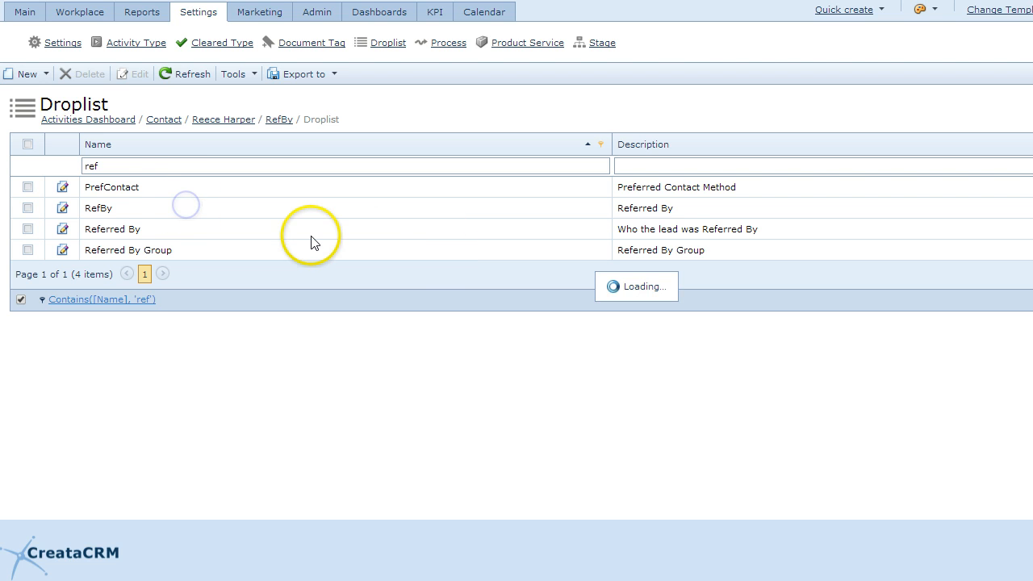
pyautogui.scroll(-3, 422, 244)
pyautogui.scroll(3, 422, 244)
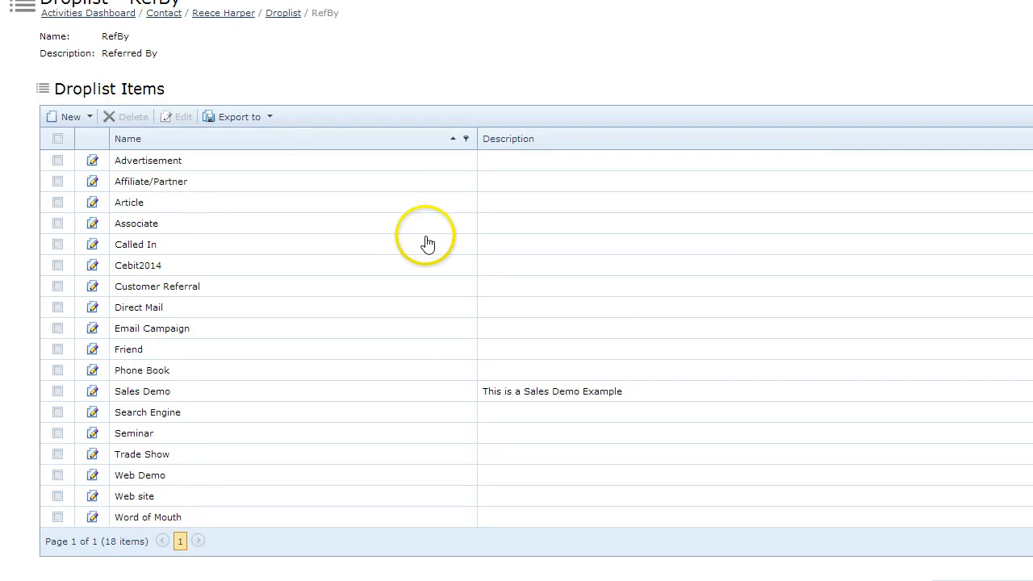
pyautogui.scroll(-2, 427, 242)
pyautogui.scroll(2, 424, 240)
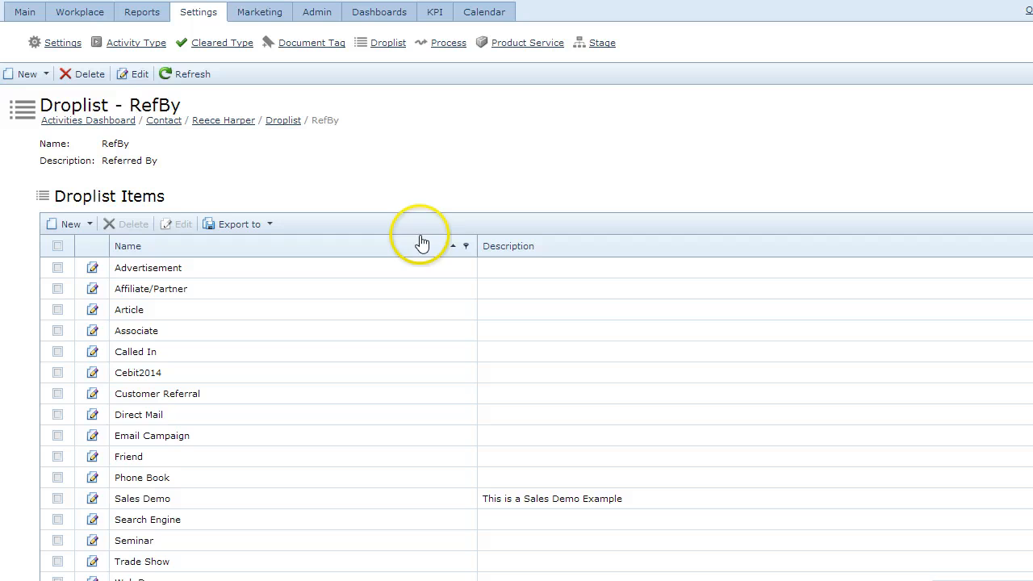
# Step: Create a new droplist item in RefBy named ABC with the description "This is a demo"
pyautogui.click(91, 231)
pyautogui.click(95, 247)
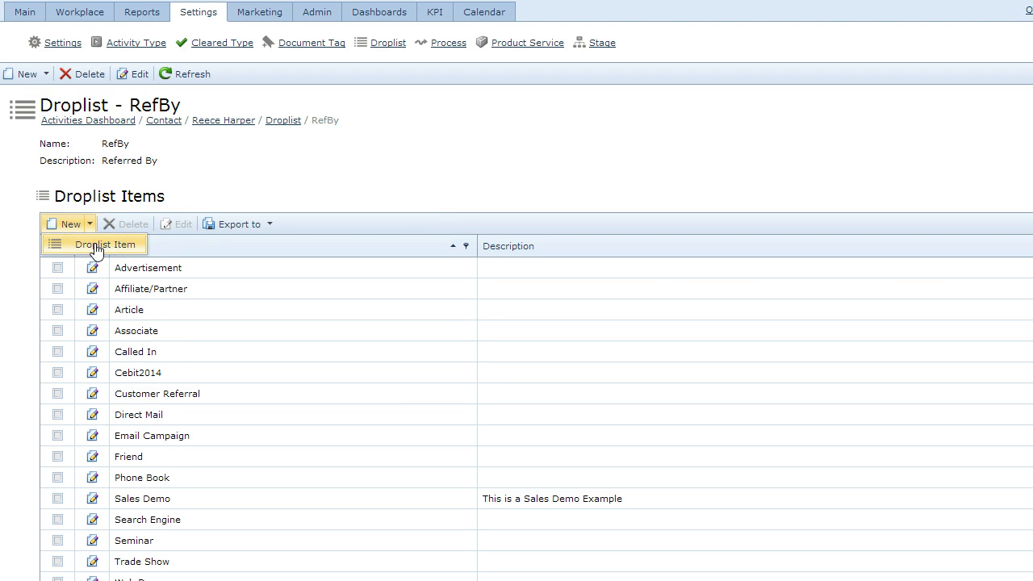
pyautogui.click(96, 247)
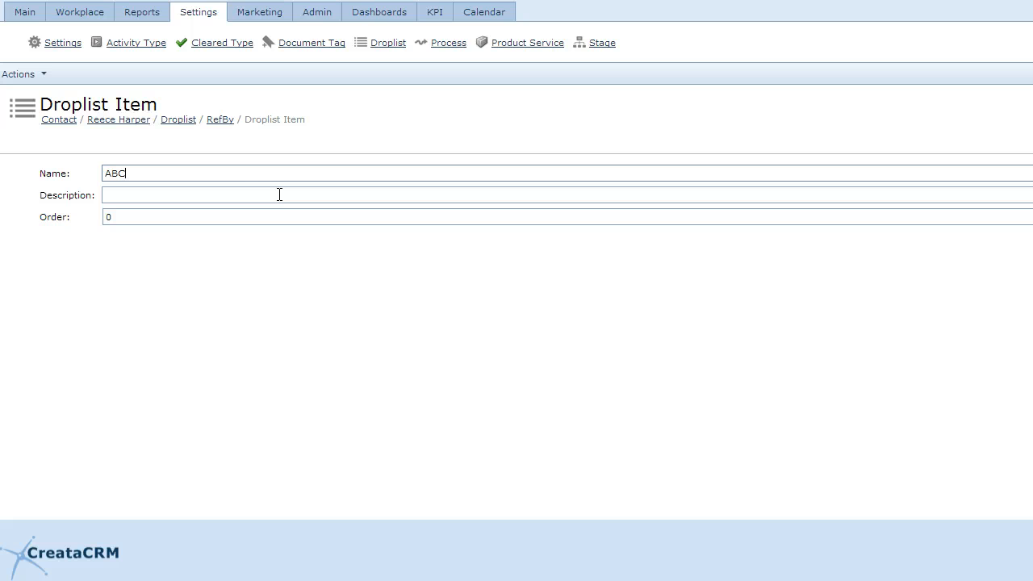
pyautogui.write('ABC')
pyautogui.click(278, 195)
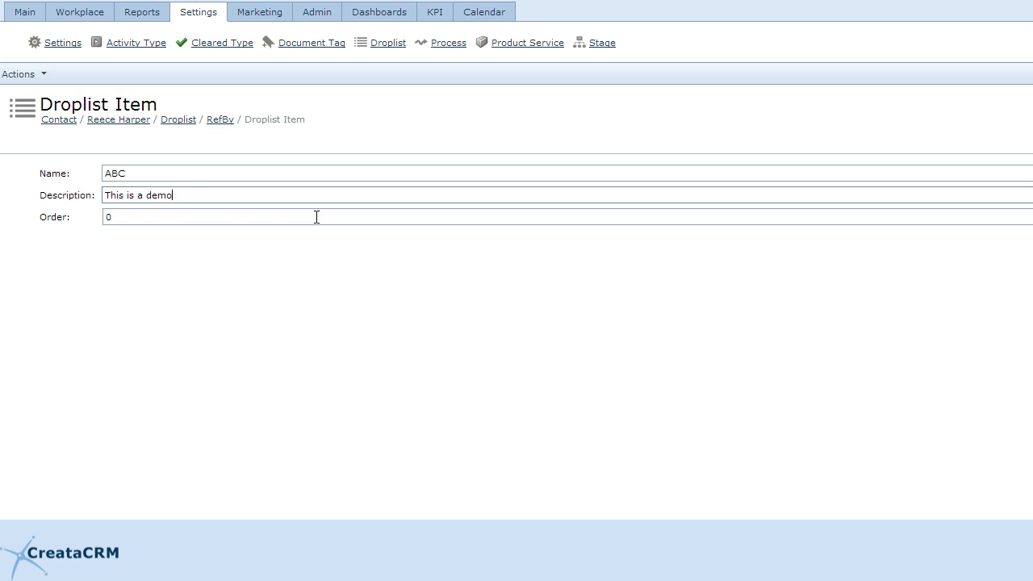
pyautogui.click(135, 216)
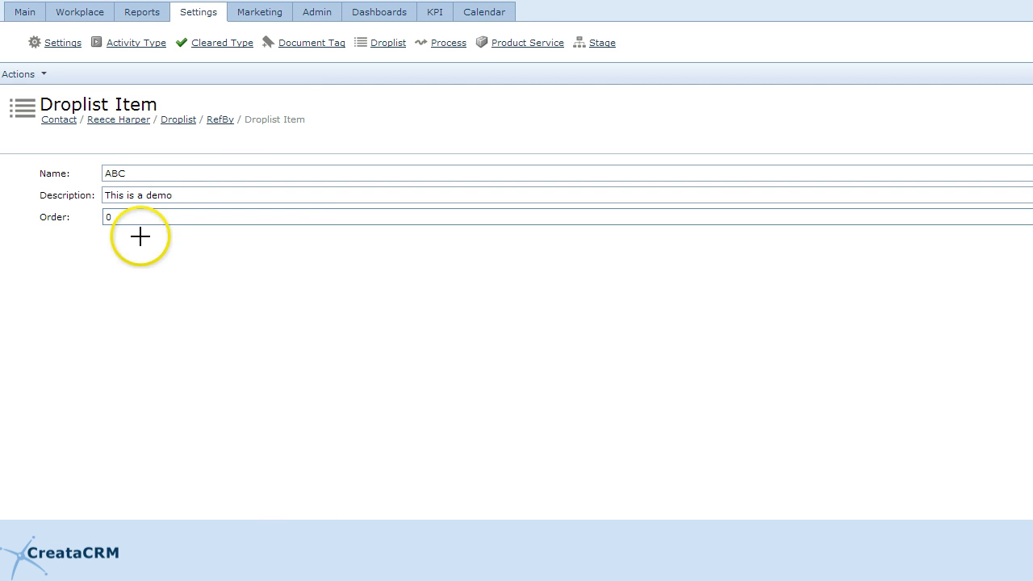
pyautogui.moveTo(137, 195); pyautogui.dragTo(29, 224)
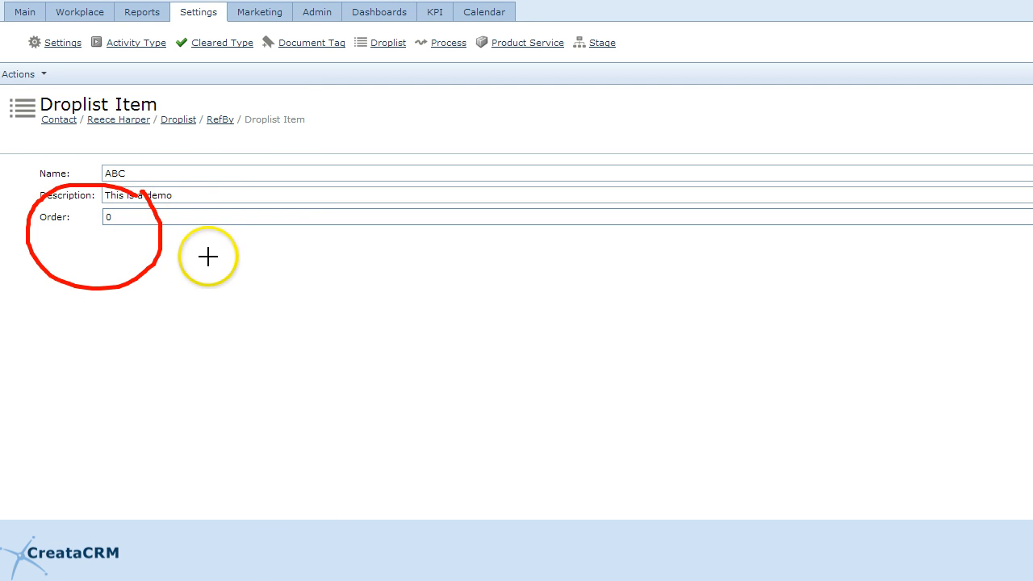
pyautogui.moveTo(209, 256); pyautogui.dragTo(204, 251)
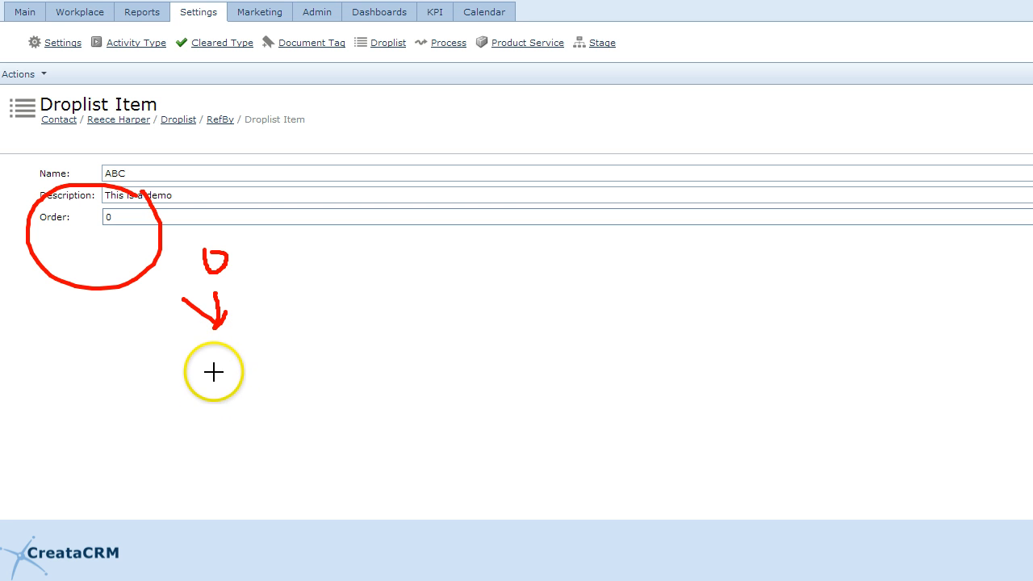
pyautogui.moveTo(207, 358); pyautogui.dragTo(209, 372)
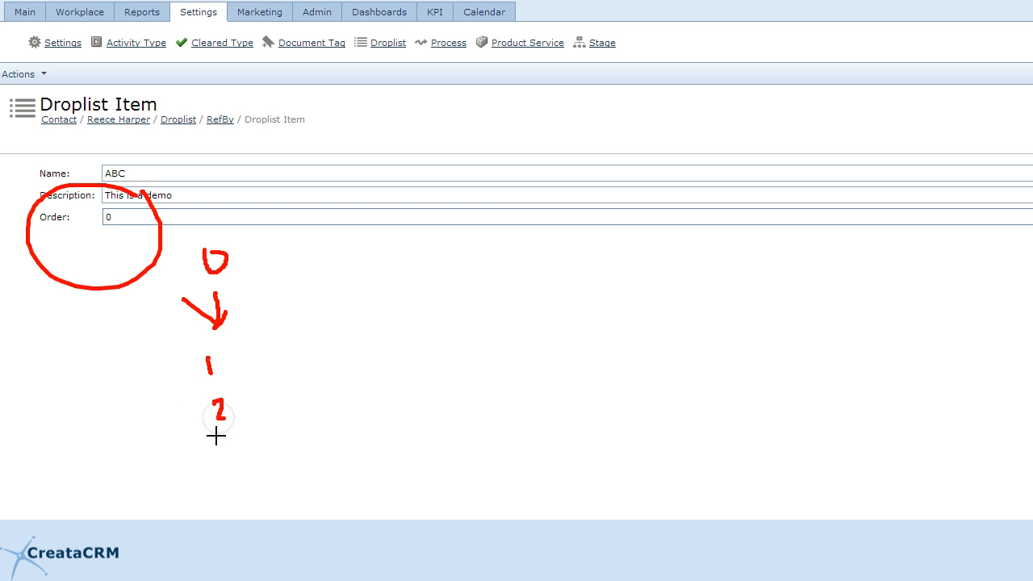
pyautogui.press('Escape')
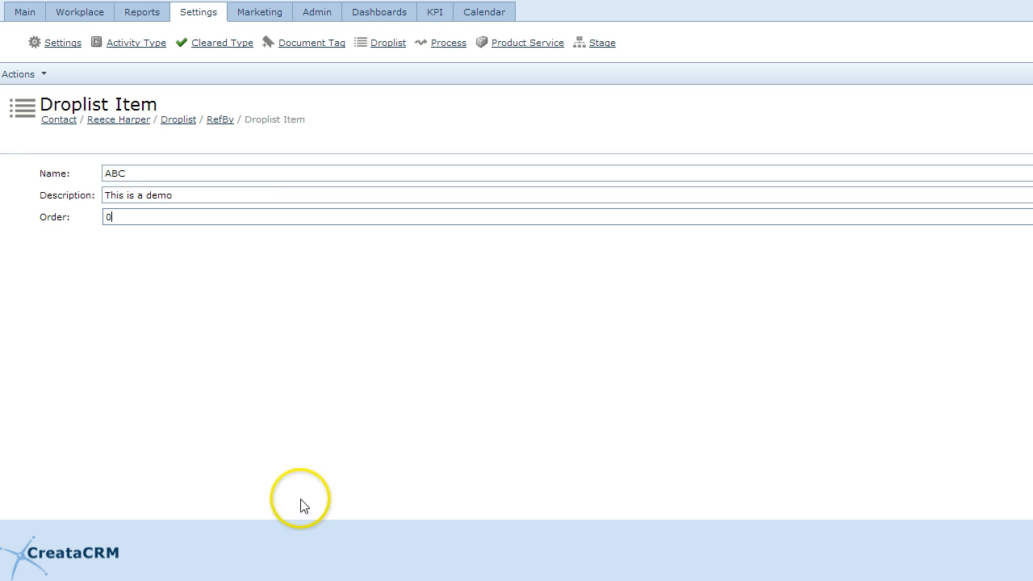
# Step: Set the new item's order to 2 and save it, returning to the RefBy droplist
pyautogui.click(89, 217)
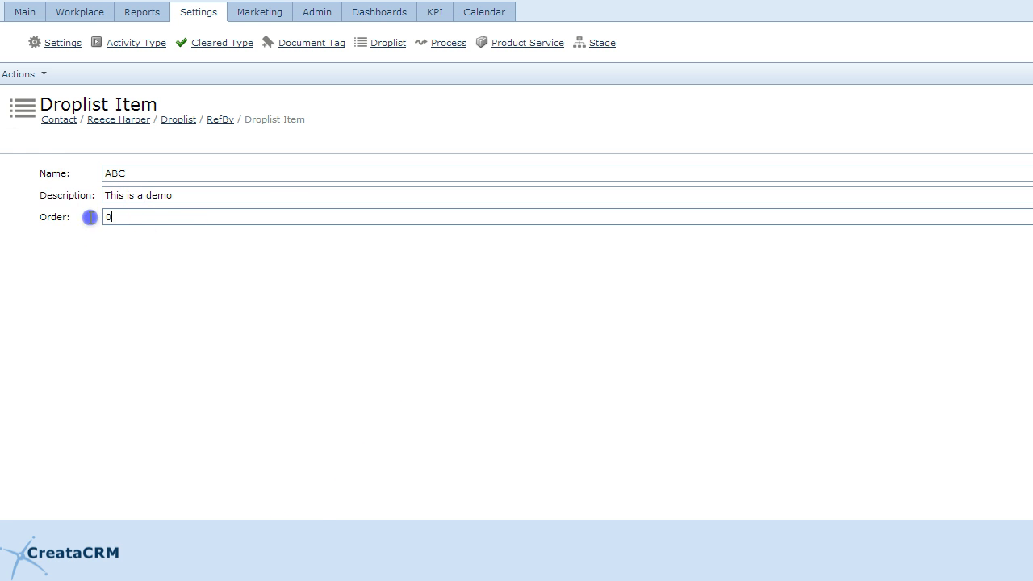
pyautogui.write('2')
pyautogui.press('Return')
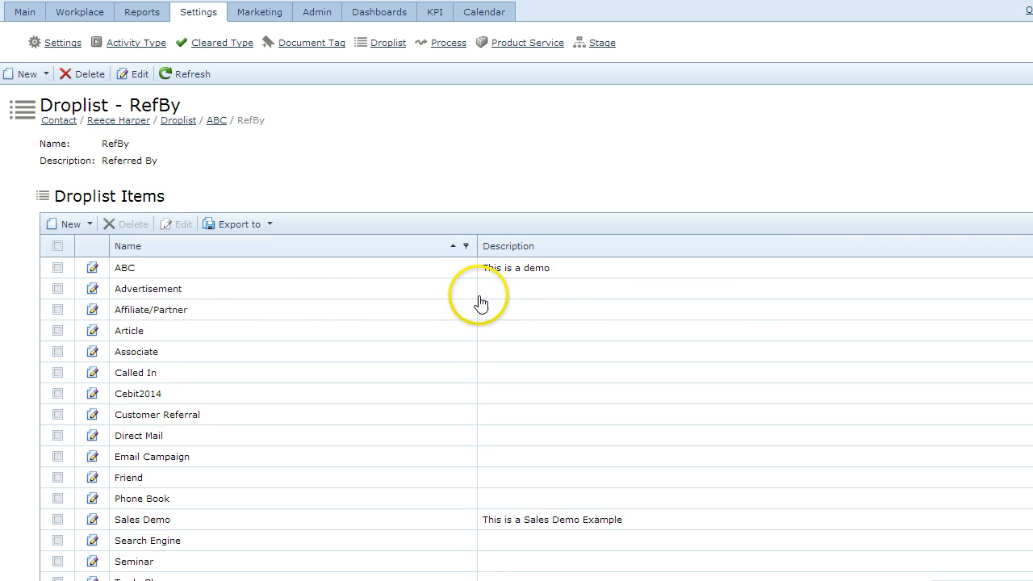
# Step: Edit the ABC droplist item, change its order to 5 and save the item
pyautogui.click(131, 268)
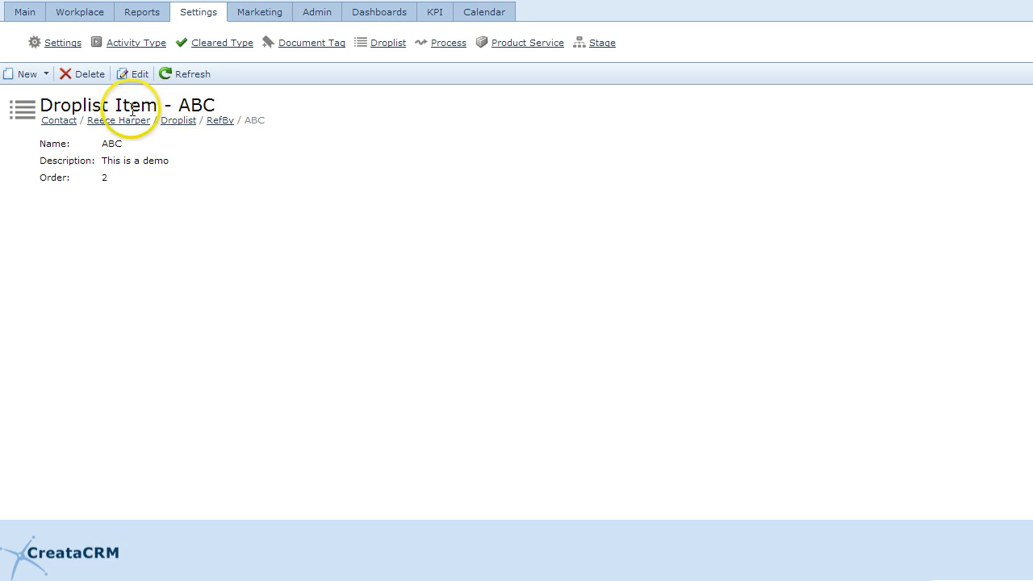
pyautogui.click(134, 73)
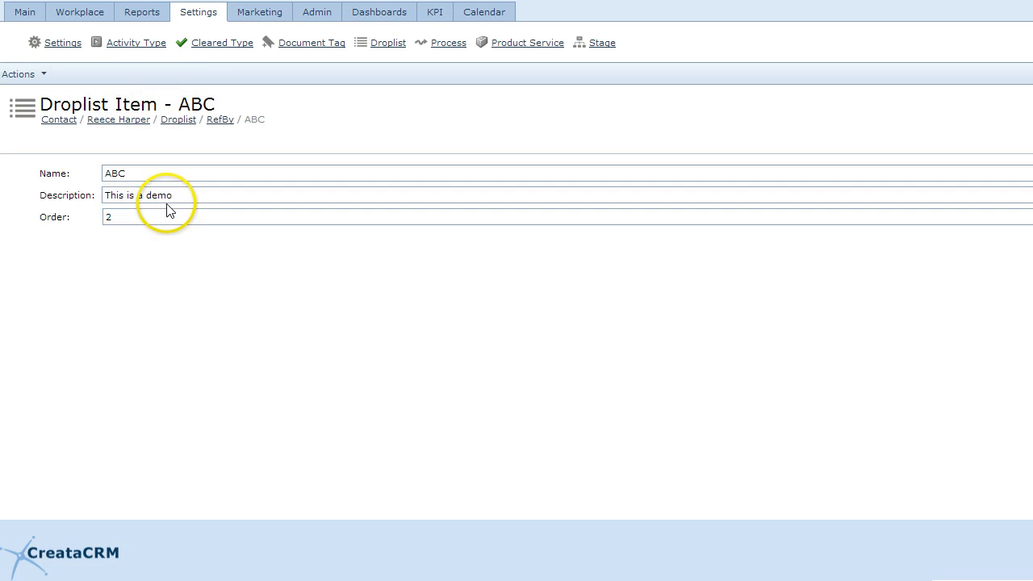
pyautogui.doubleClick(113, 218)
pyautogui.write('5')
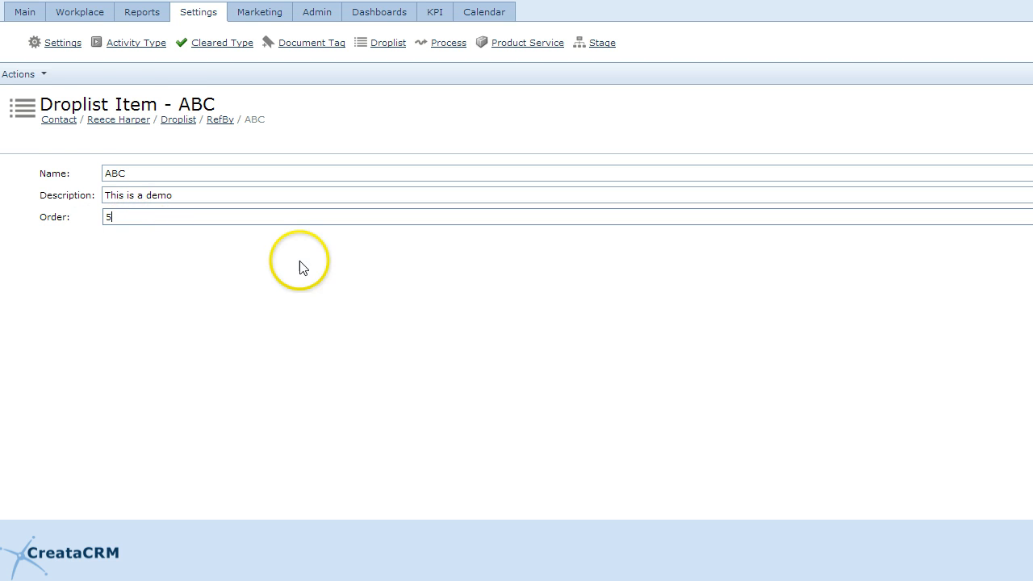
pyautogui.press('Return')
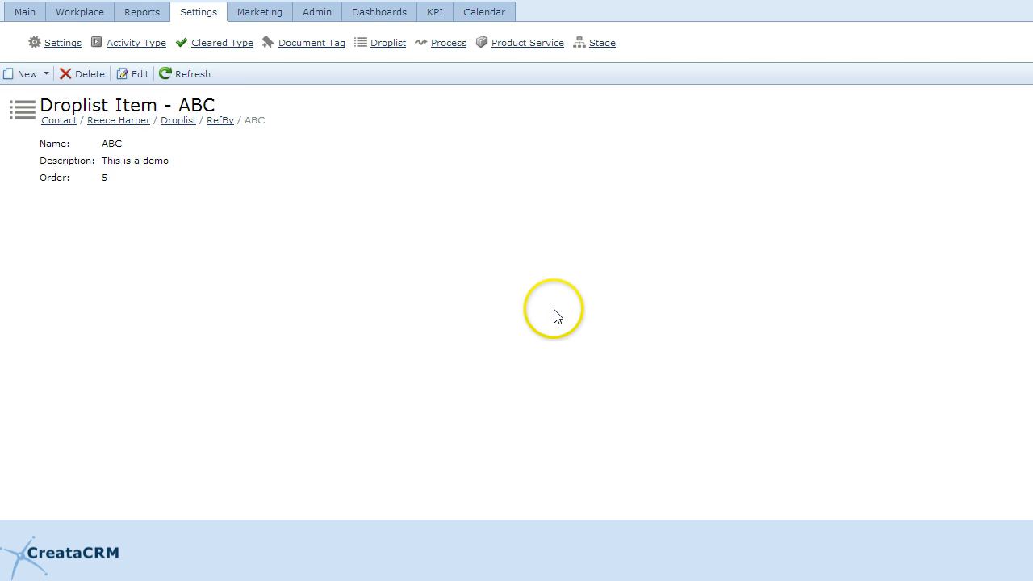
# Step: Return to the RefBy droplist with its items sorted by Order and open the Advertisement item
pyautogui.click(216, 122)
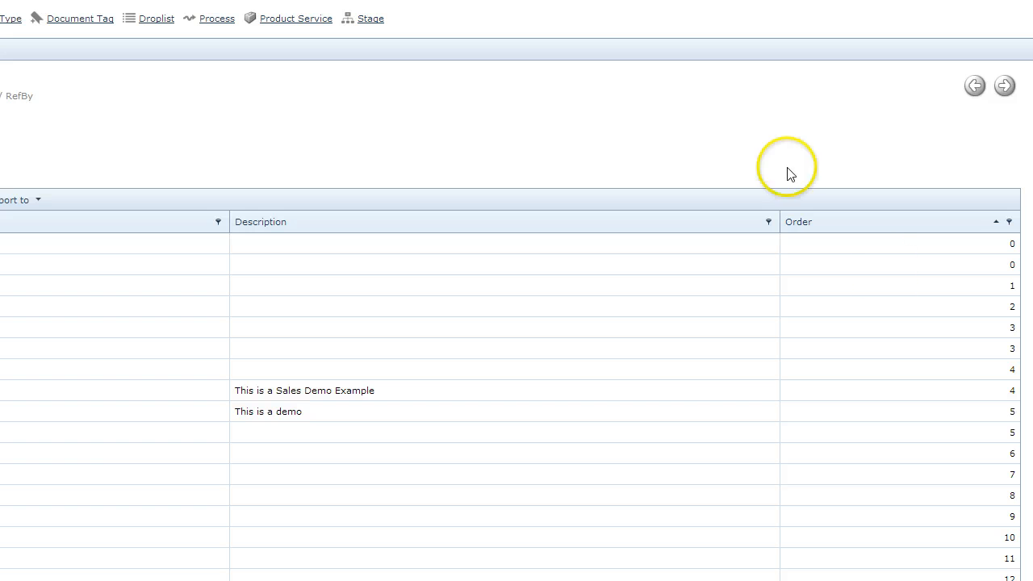
pyautogui.click(982, 267)
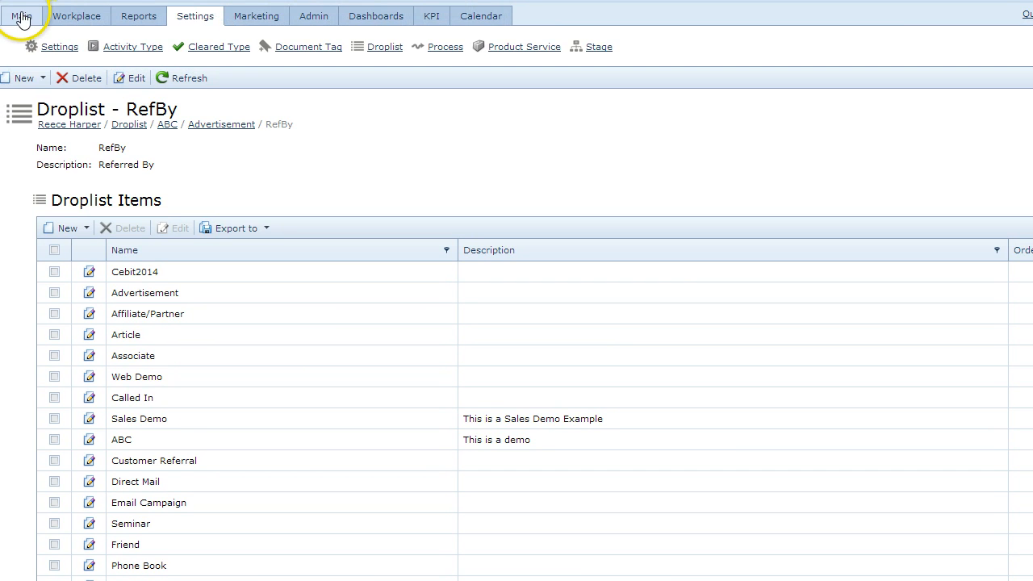
# Step: Open the Database Partners manager's record from the contacts list and start editing it
pyautogui.click(22, 15)
pyautogui.click(55, 46)
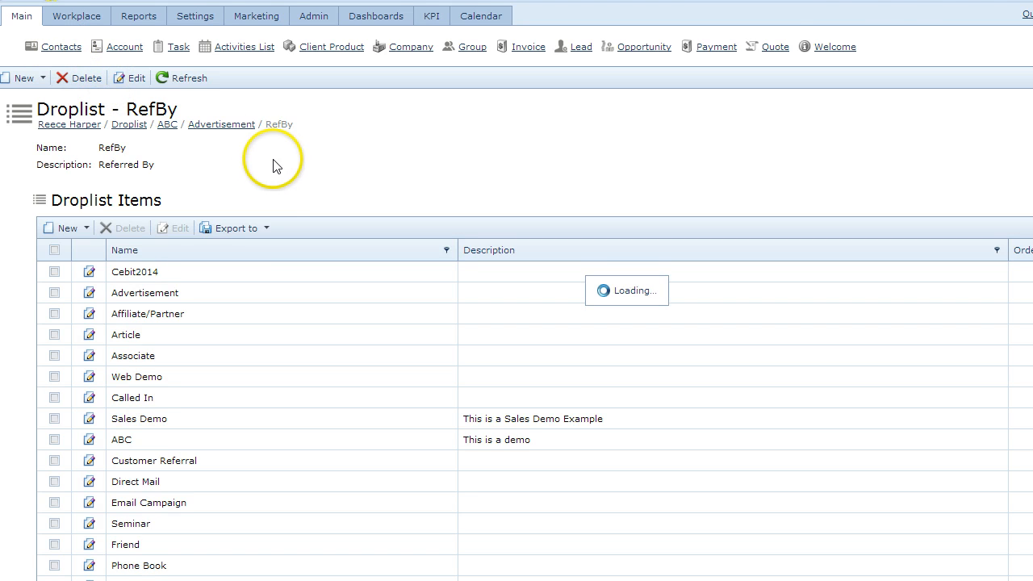
pyautogui.click(184, 199)
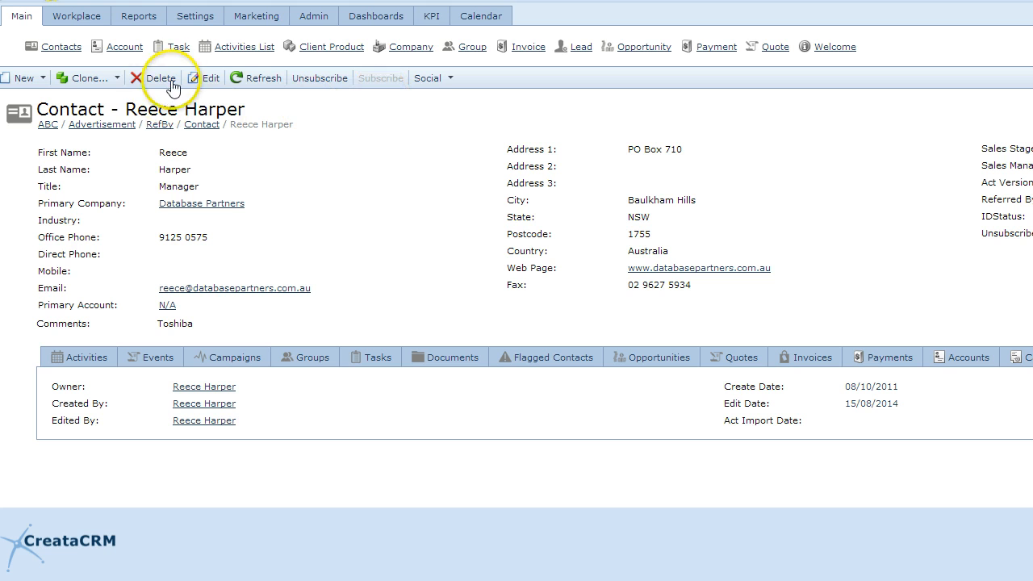
pyautogui.click(202, 78)
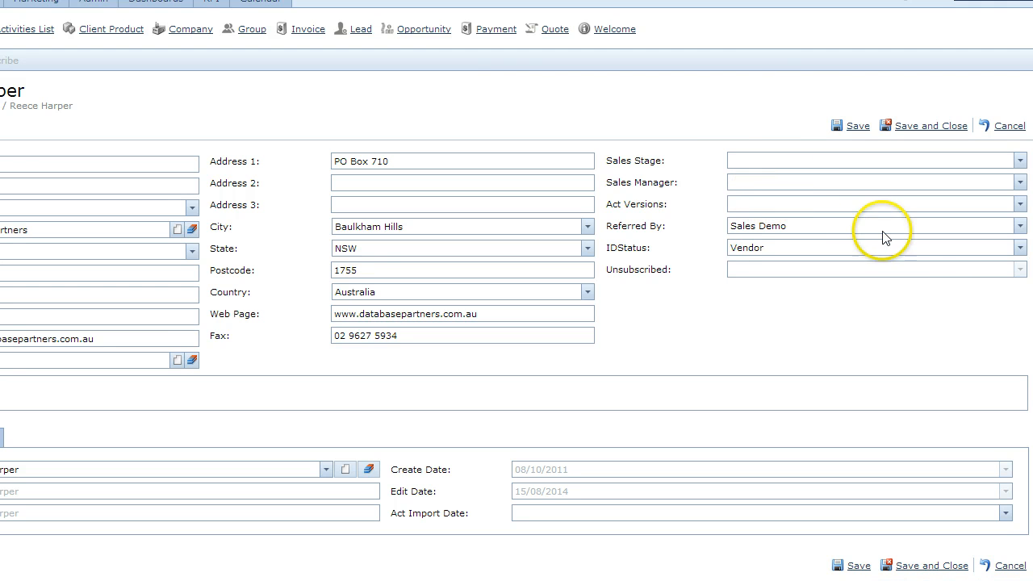
# Step: Set the contact's Referred By value to ABC, then save and close the record
pyautogui.click(1019, 227)
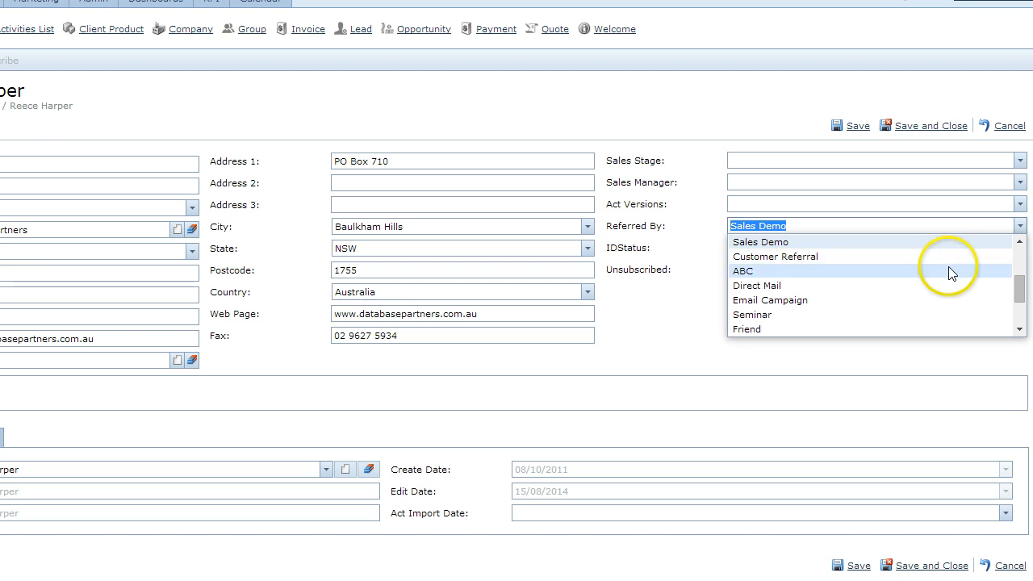
pyautogui.scroll(3, 951, 271)
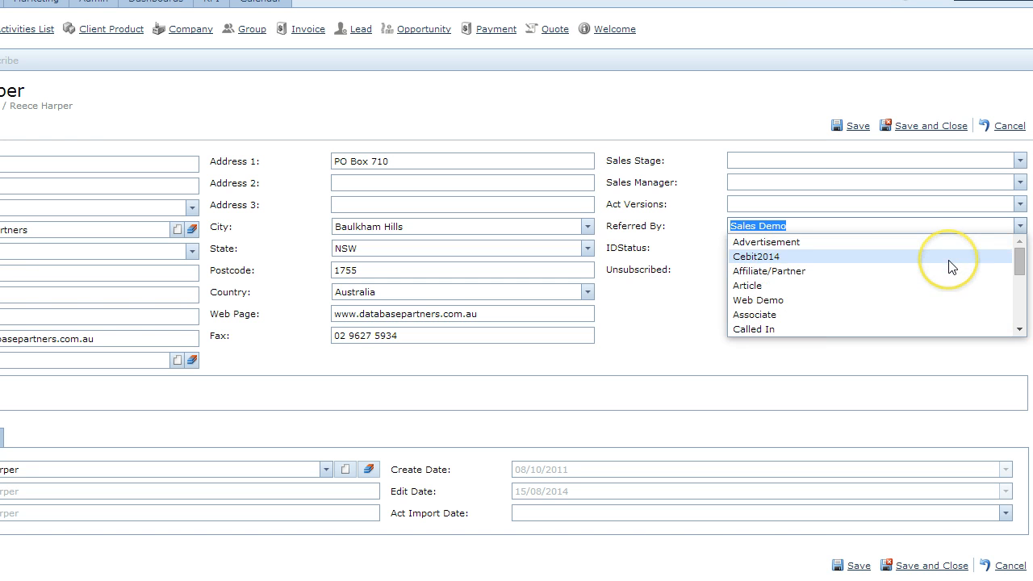
pyautogui.scroll(-2, 951, 268)
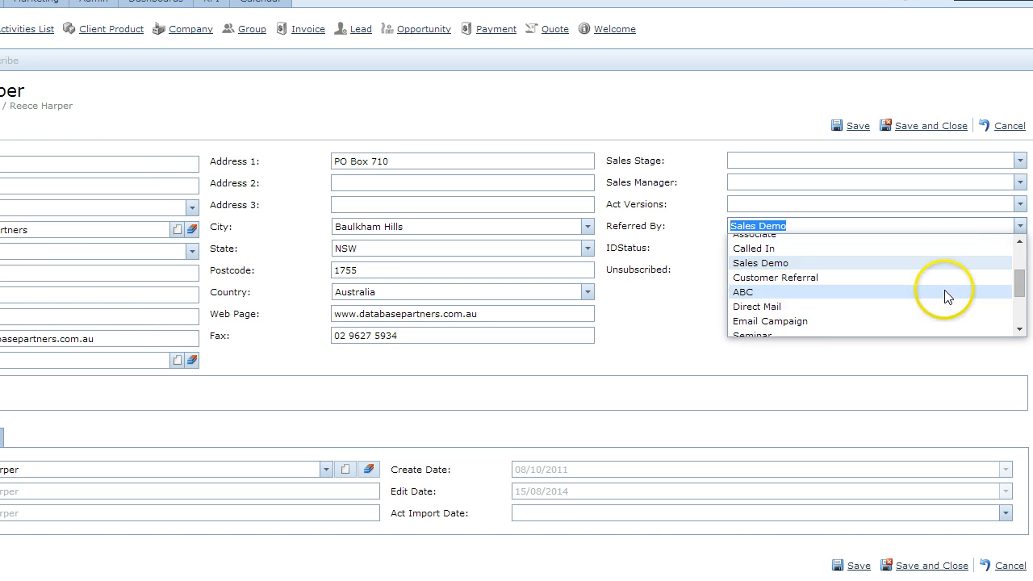
pyautogui.click(943, 292)
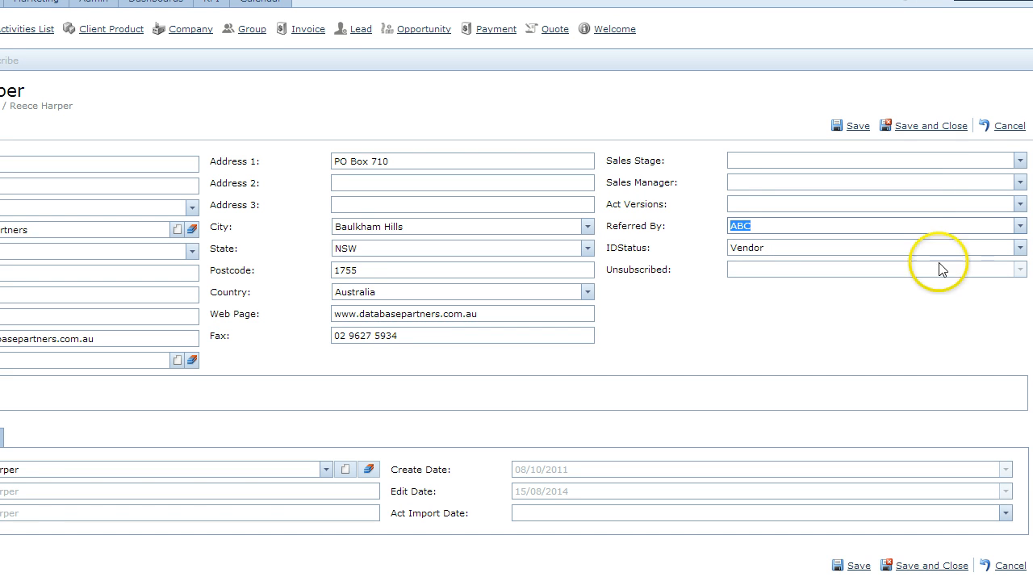
pyautogui.click(928, 127)
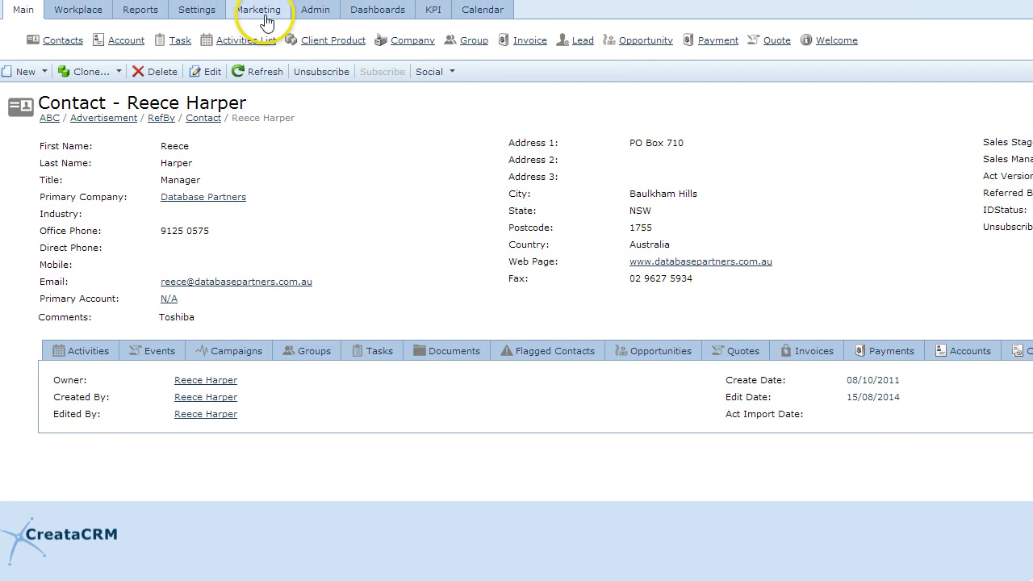
# Step: Open the list of activity types in the CRM settings
pyautogui.click(197, 9)
pyautogui.click(156, 45)
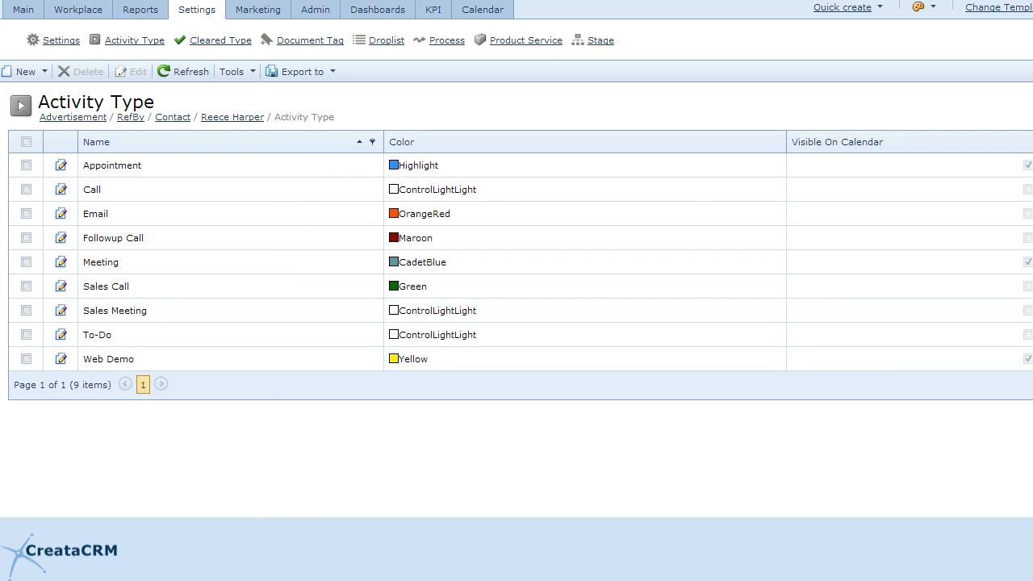
pyautogui.moveTo(74, 170); pyautogui.dragTo(138, 174)
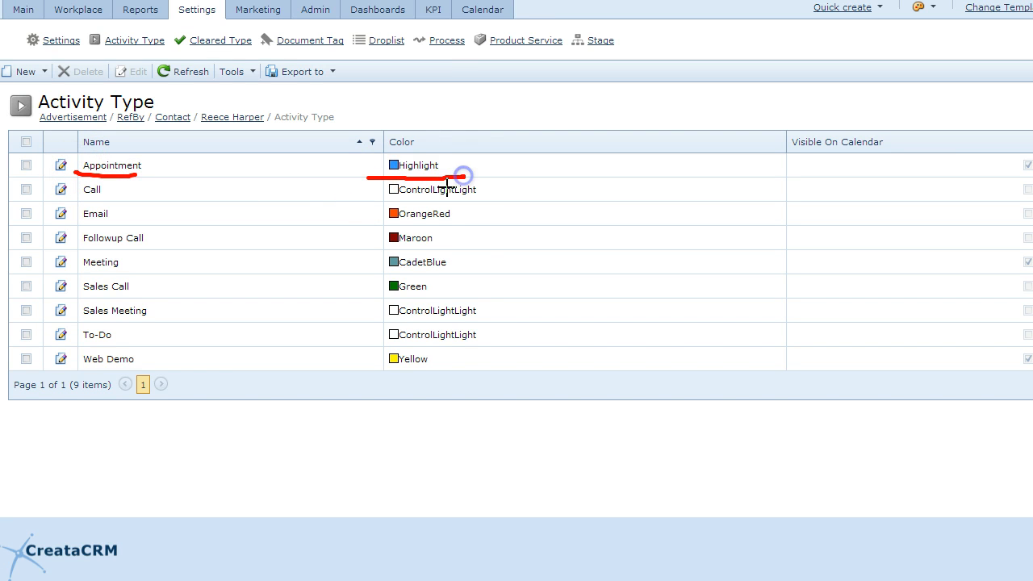
pyautogui.moveTo(1008, 140); pyautogui.dragTo(1008, 140)
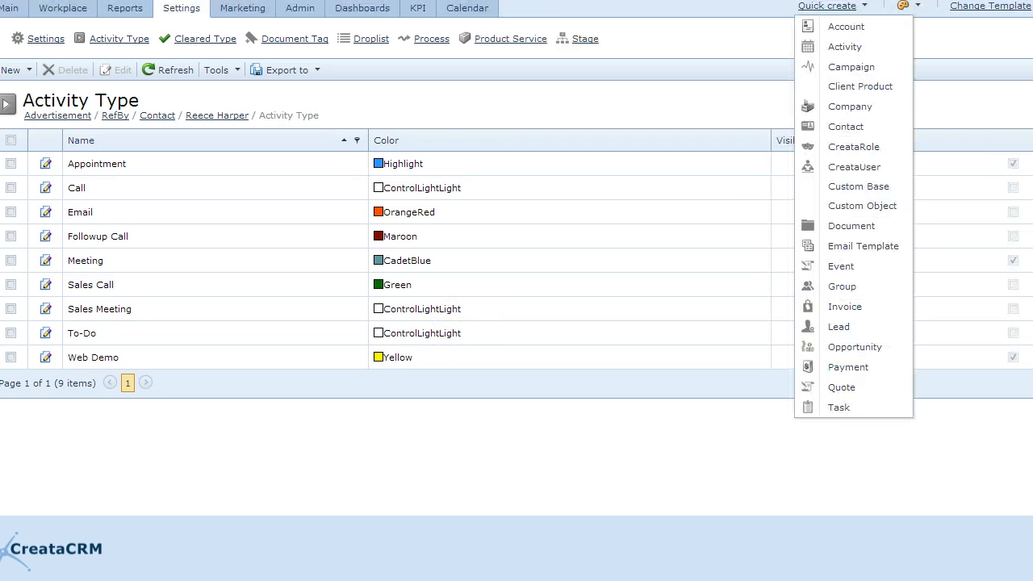
pyautogui.click(632, 465)
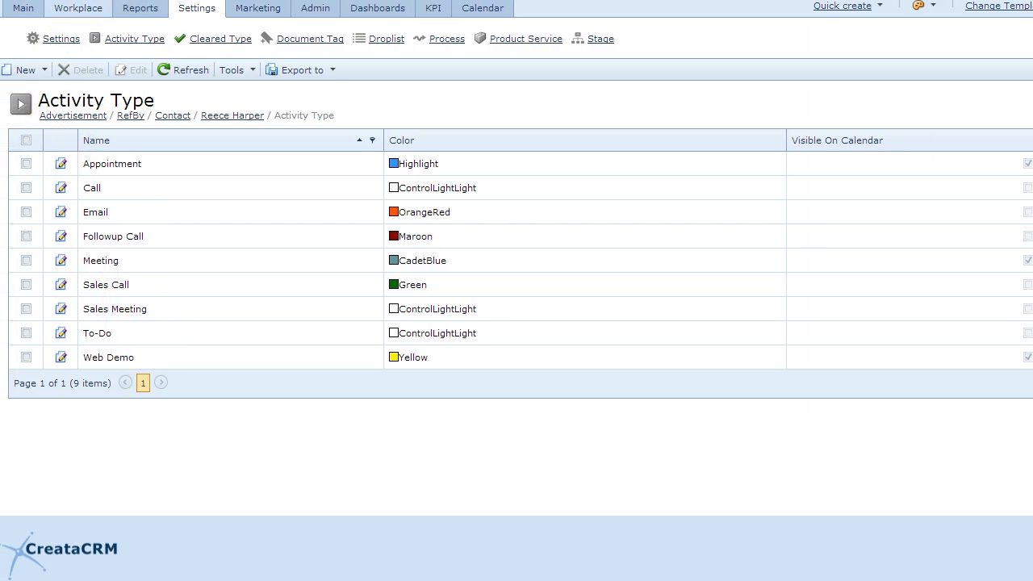
# Step: Create and save an activity type named Online Demo with the color Tomato, made visible on the calendar
pyautogui.click(47, 70)
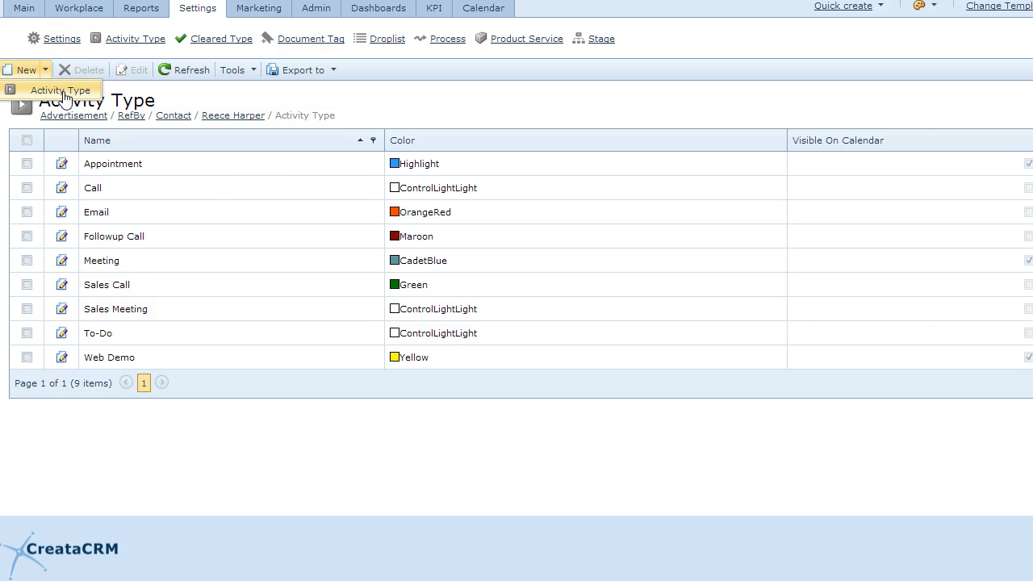
pyautogui.click(63, 92)
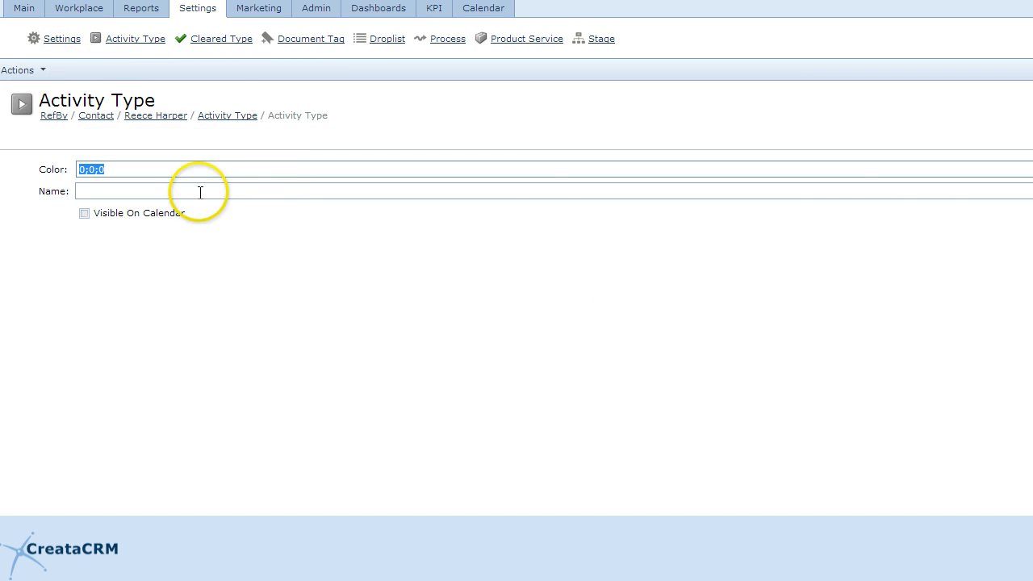
pyautogui.click(1032, 169)
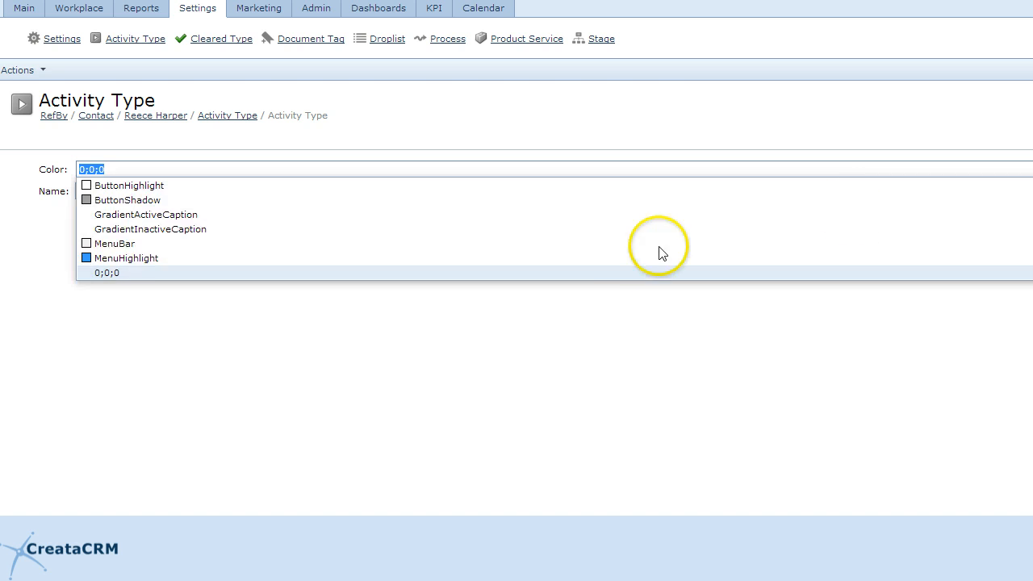
pyautogui.scroll(2, 603, 246)
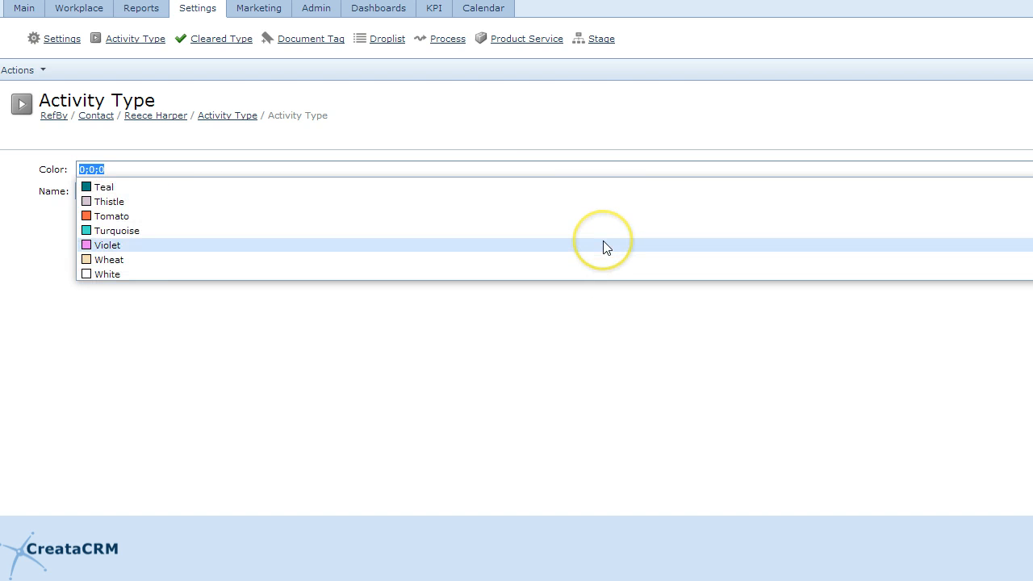
pyautogui.click(604, 218)
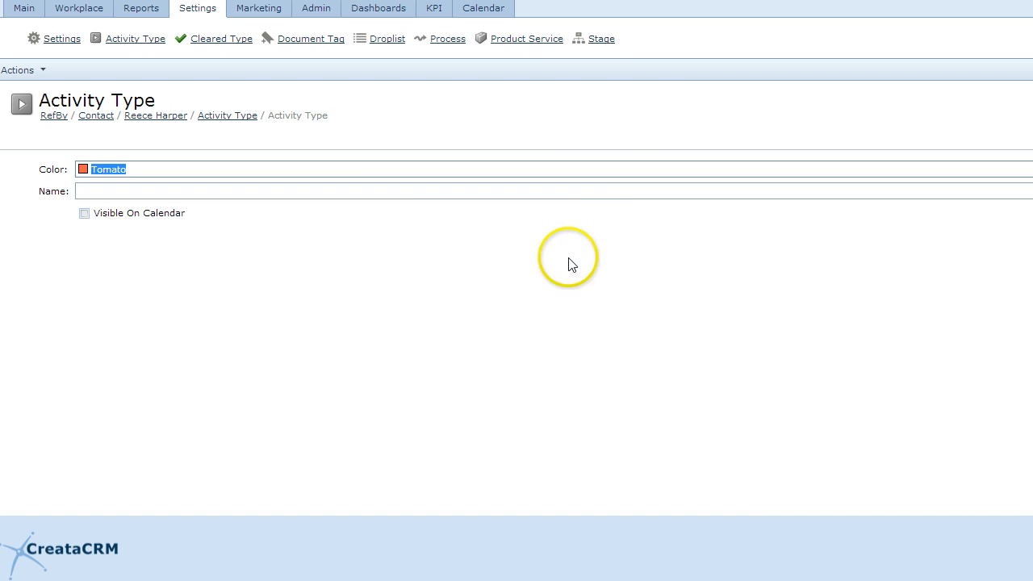
pyautogui.click(262, 191)
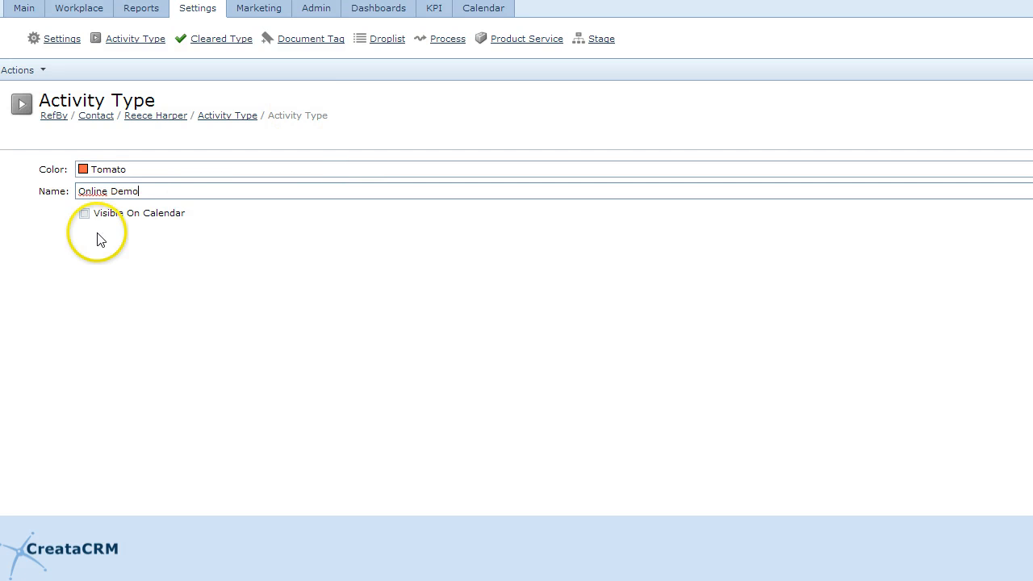
pyautogui.click(84, 214)
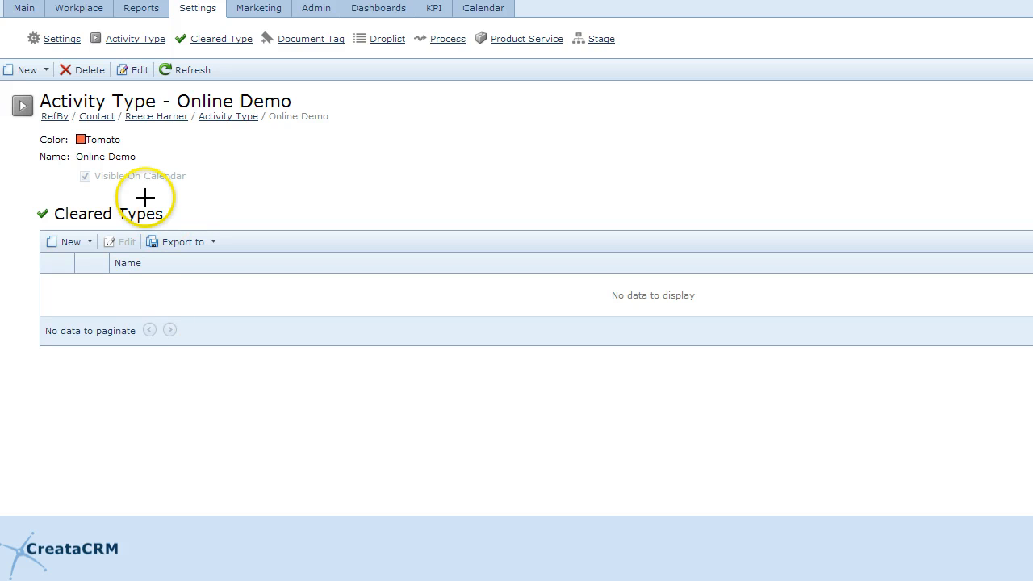
# Step: Add a cleared type named Attended Demo to the Online Demo activity type and save it
pyautogui.moveTo(139, 194)
pyautogui.mouseDown()
pyautogui.moveTo(21, 175)
pyautogui.moveTo(195, 234)
pyautogui.moveTo(128, 170)
pyautogui.mouseUp()
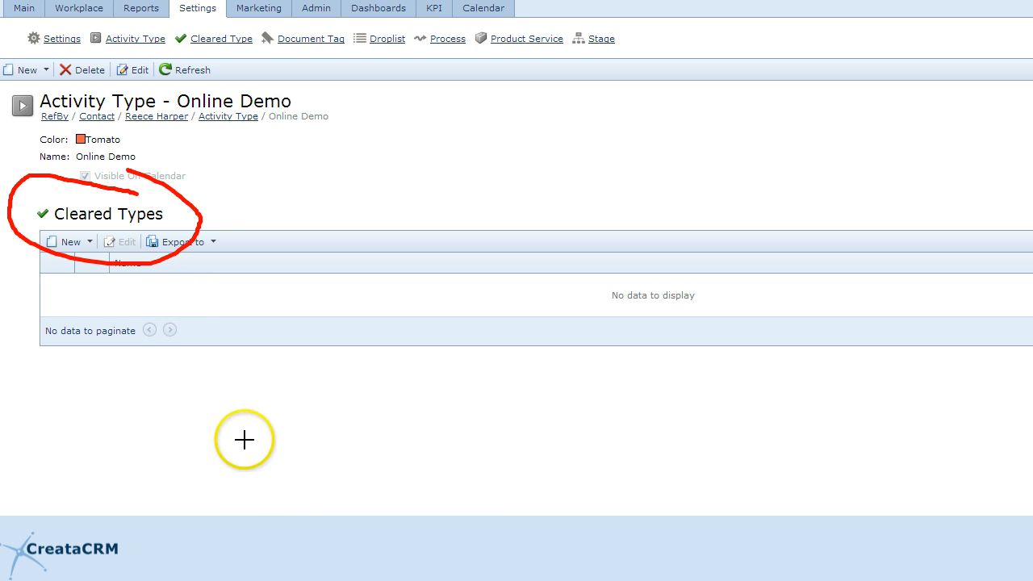
pyautogui.press('Escape')
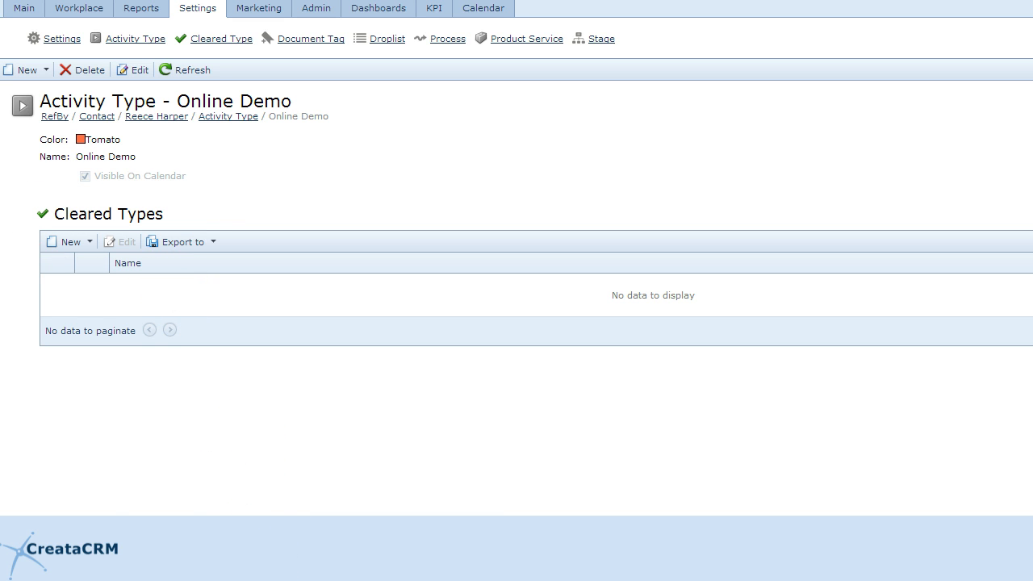
pyautogui.click(91, 242)
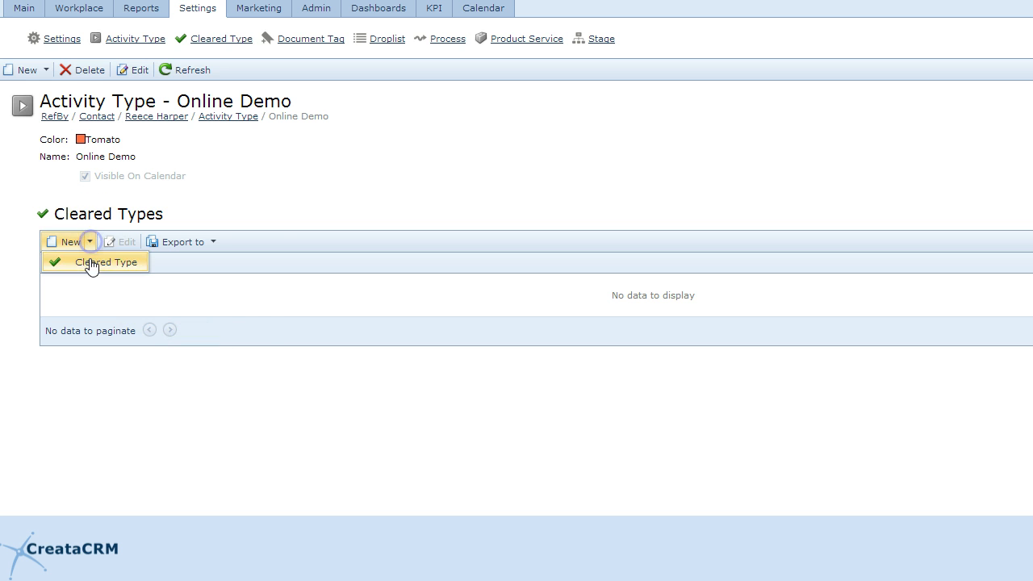
pyautogui.click(89, 262)
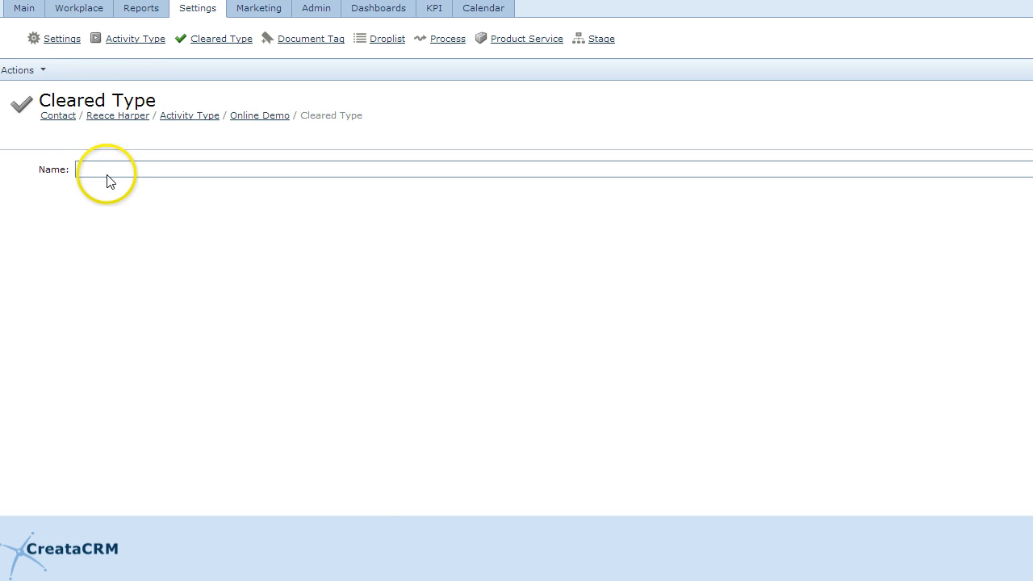
pyautogui.click(152, 173)
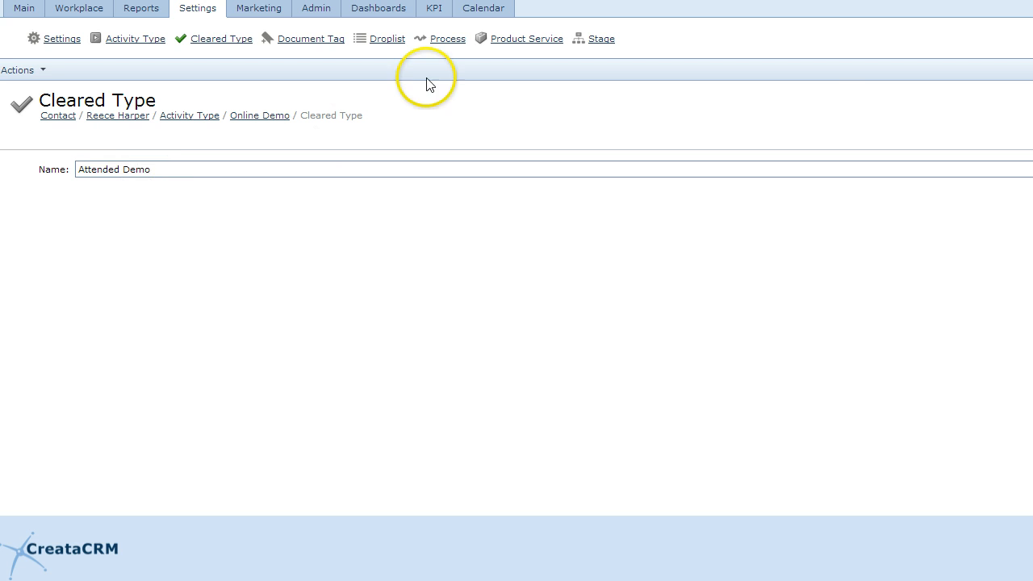
pyautogui.click(1032, 133)
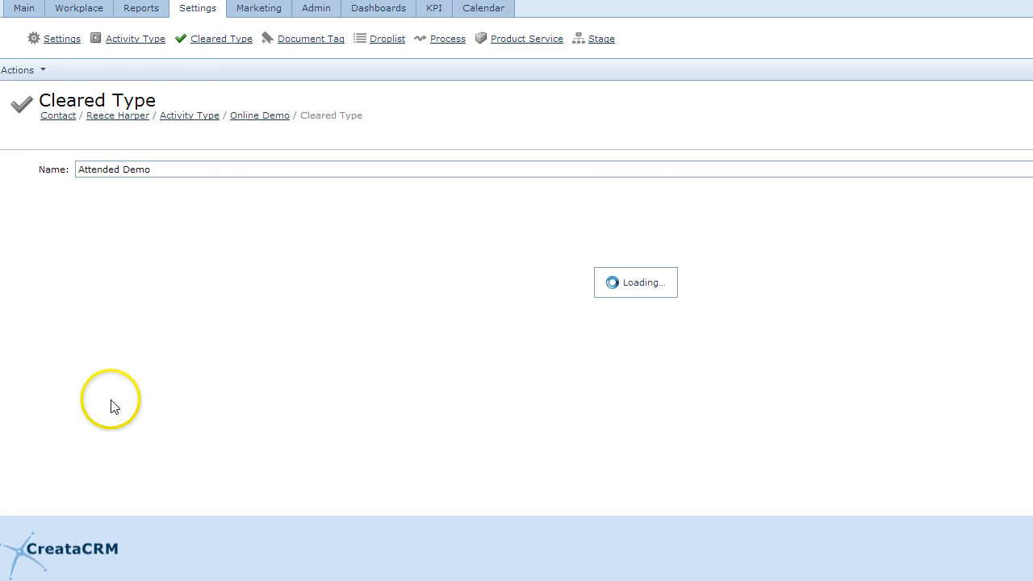
# Step: Add a second cleared type named Did Not Attend Demo to the Online Demo activity type and save it
pyautogui.click(90, 241)
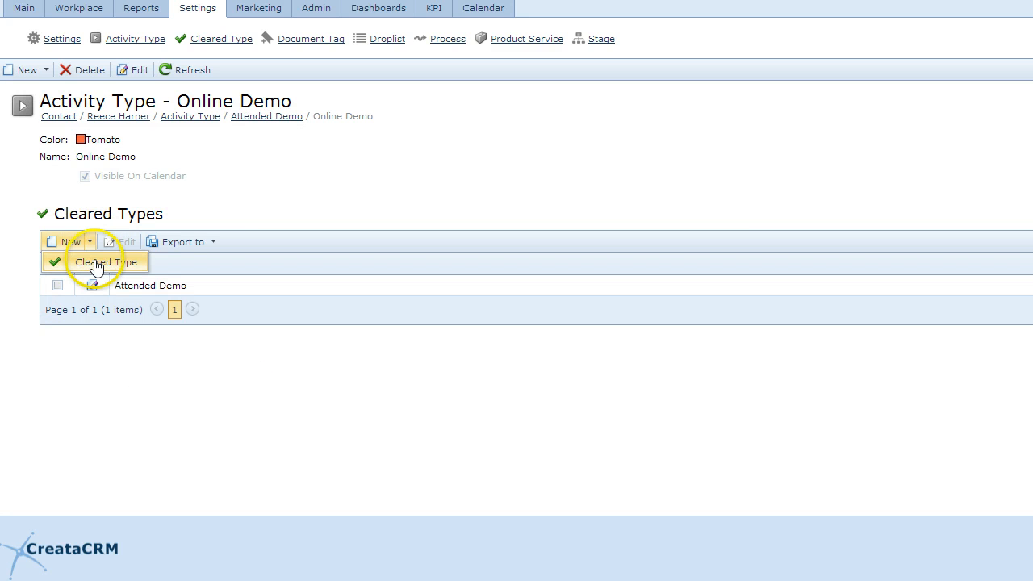
pyautogui.click(96, 265)
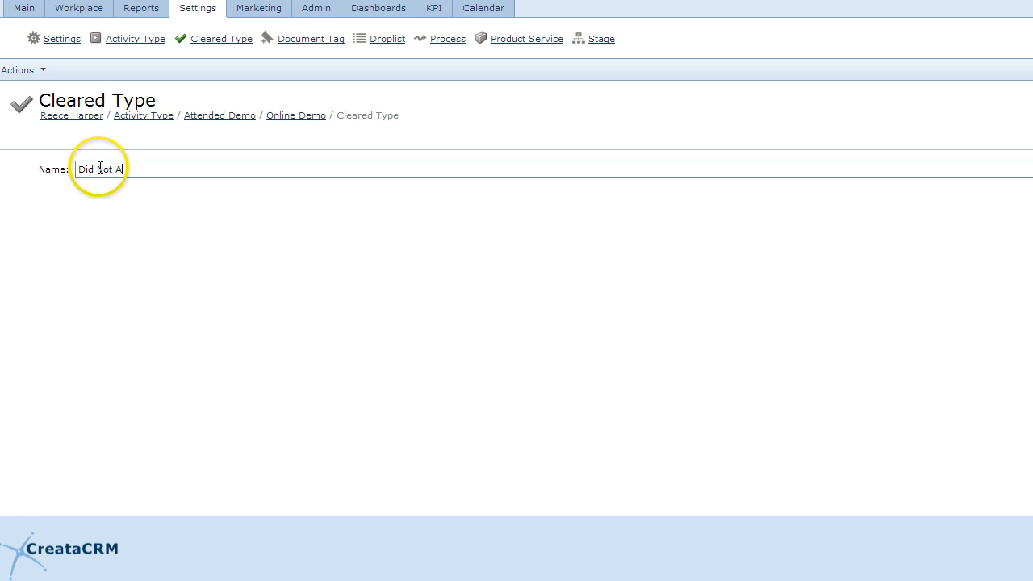
pyautogui.write('Did Not Attend Demo')
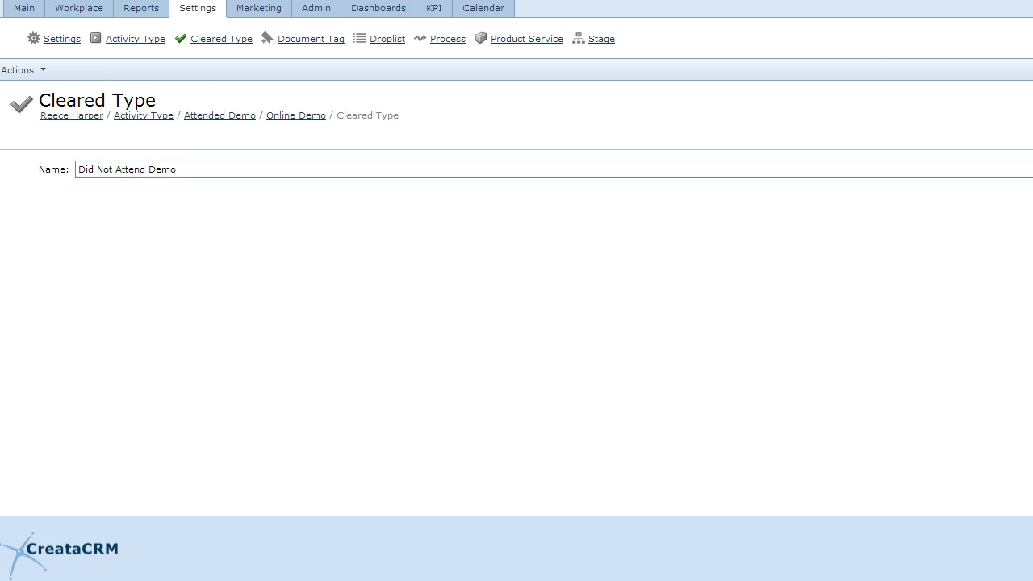
pyautogui.press('Return')
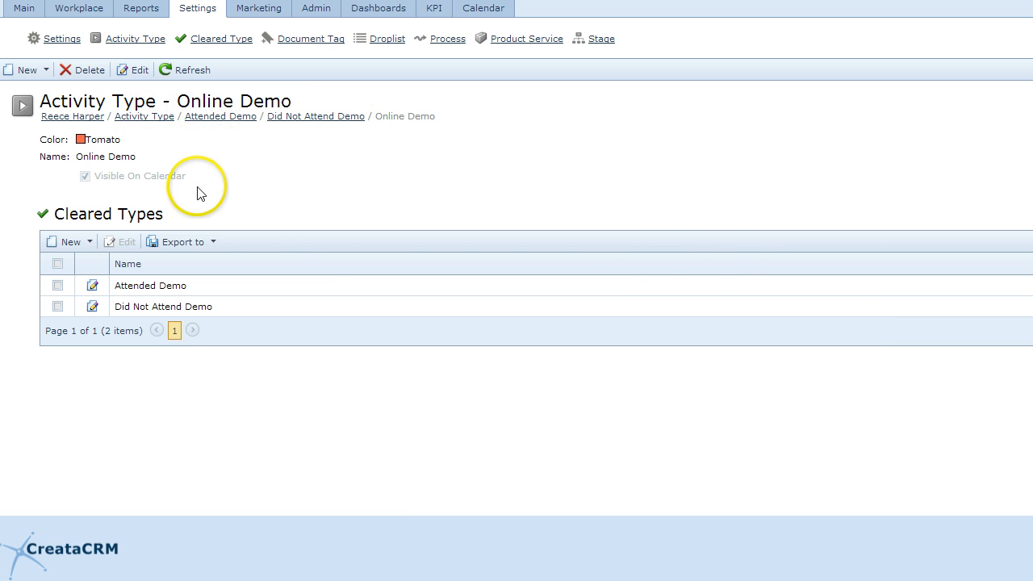
pyautogui.moveTo(178, 218); pyautogui.dragTo(60, 214)
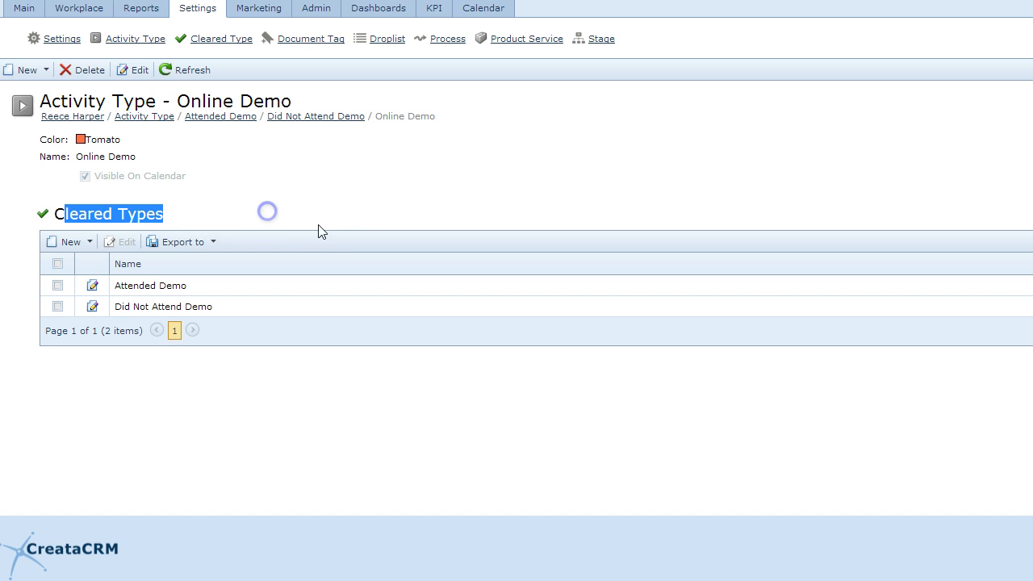
# Step: Open the Database Partners manager's record from the contacts list and start a new quick activity for that contact
pyautogui.click(25, 9)
pyautogui.click(54, 38)
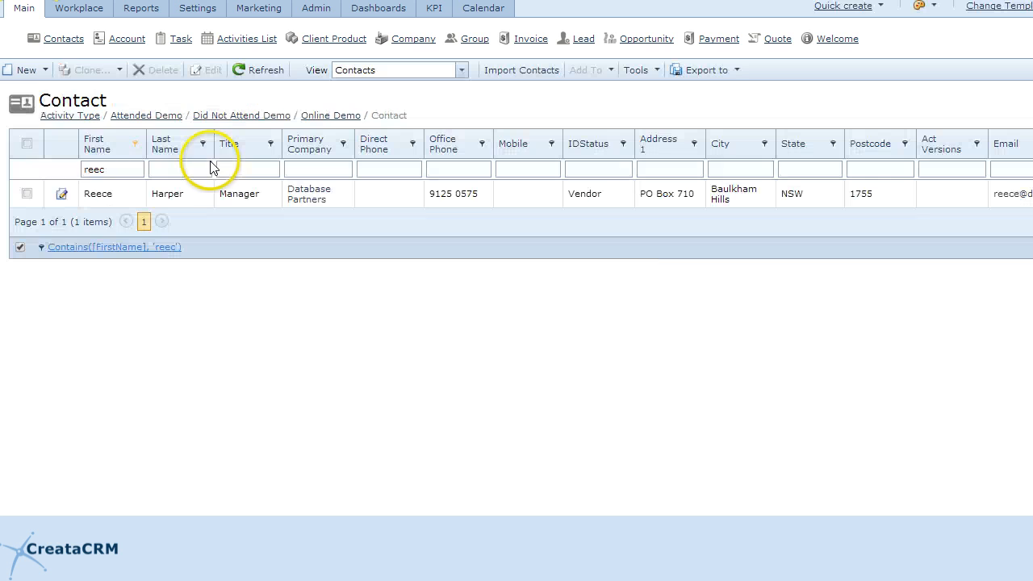
pyautogui.click(121, 192)
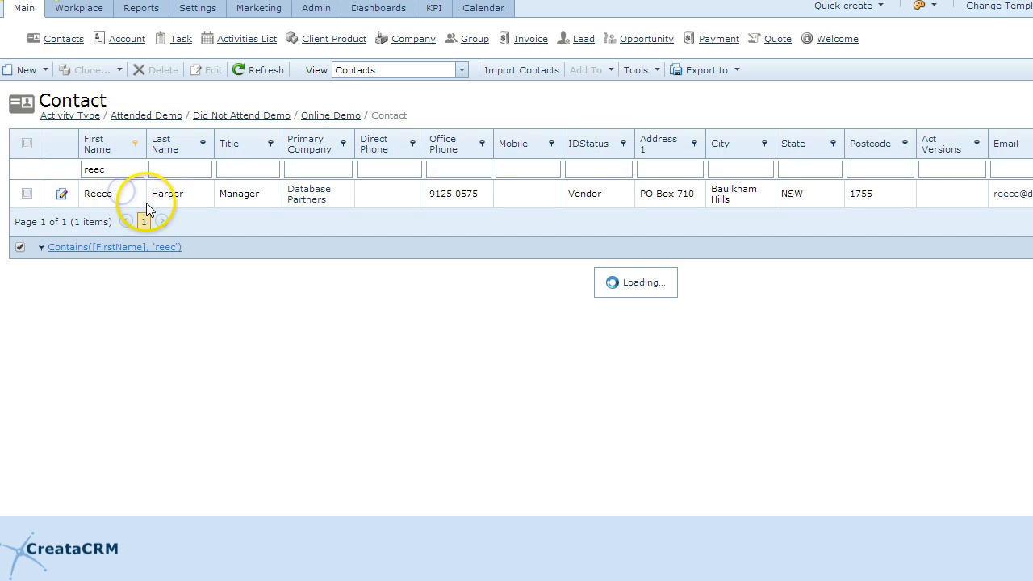
pyautogui.click(44, 71)
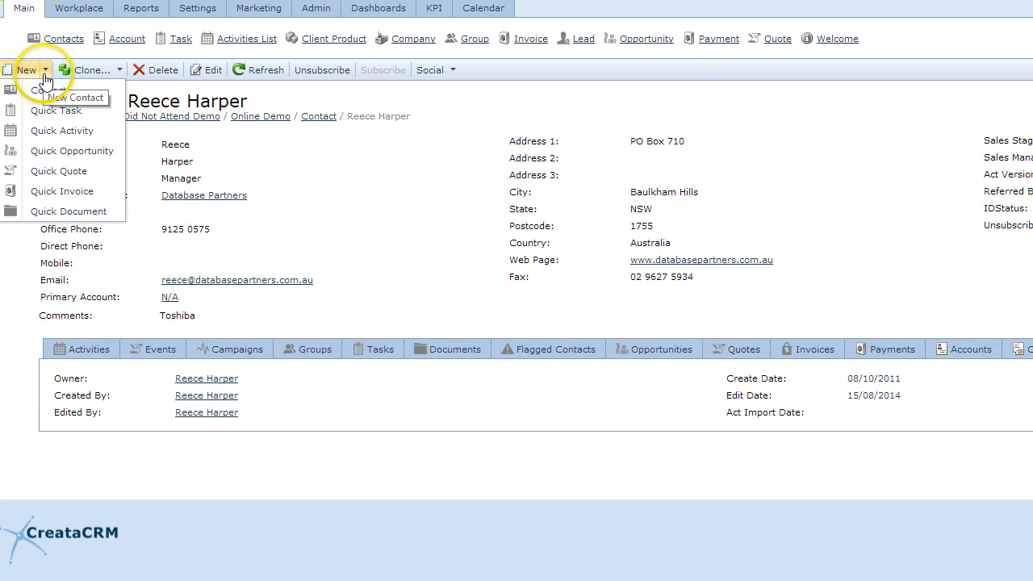
pyautogui.click(98, 131)
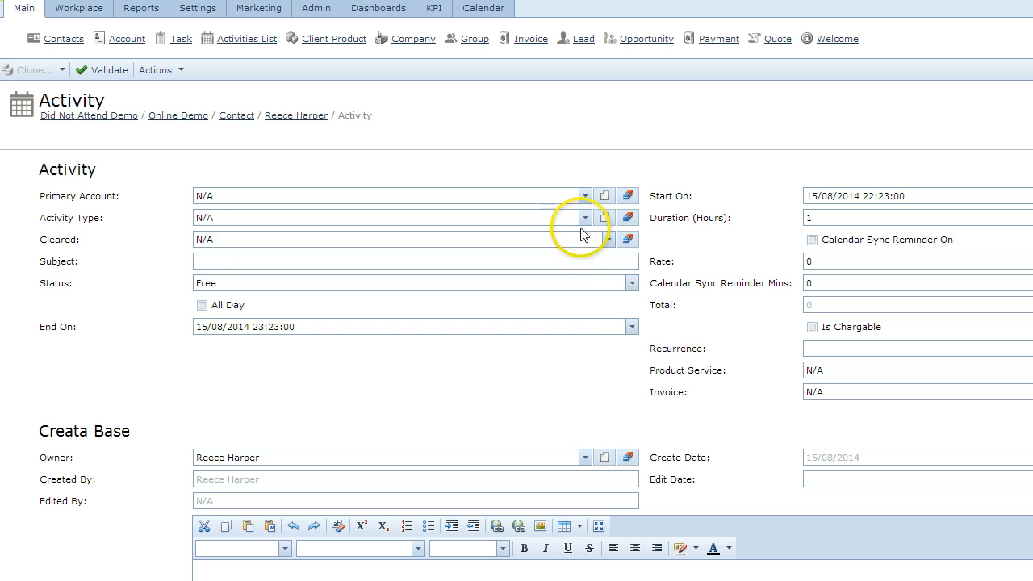
# Step: Set the new activity's type to Online Demo and its cleared type to Attended Demo, and save the activity
pyautogui.click(584, 218)
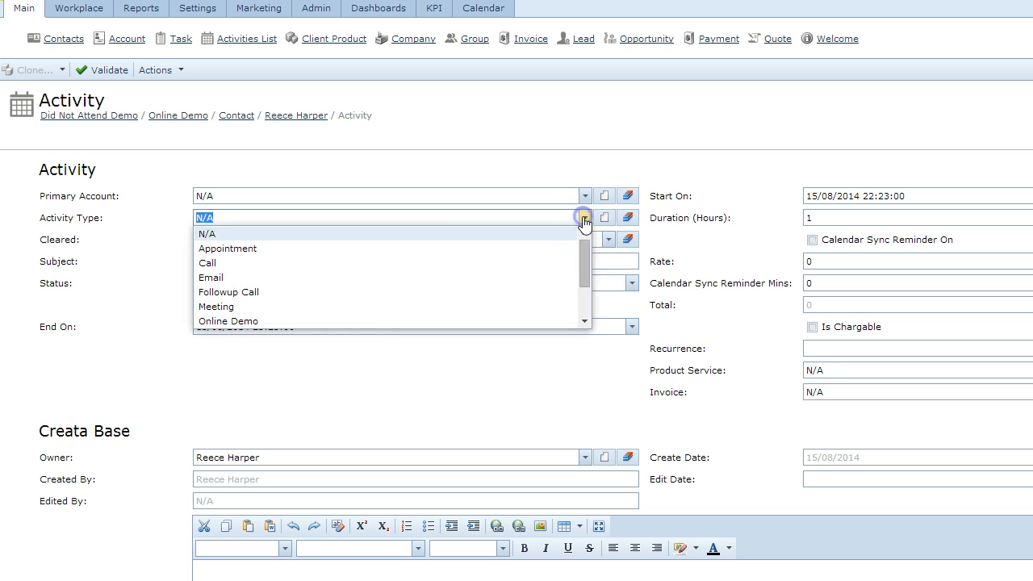
pyautogui.click(377, 320)
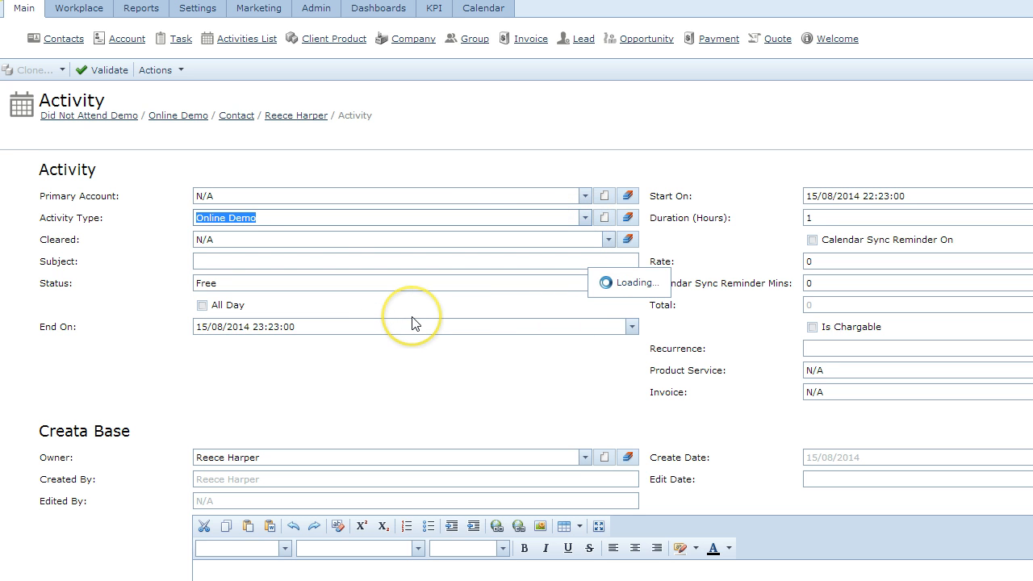
pyautogui.click(583, 240)
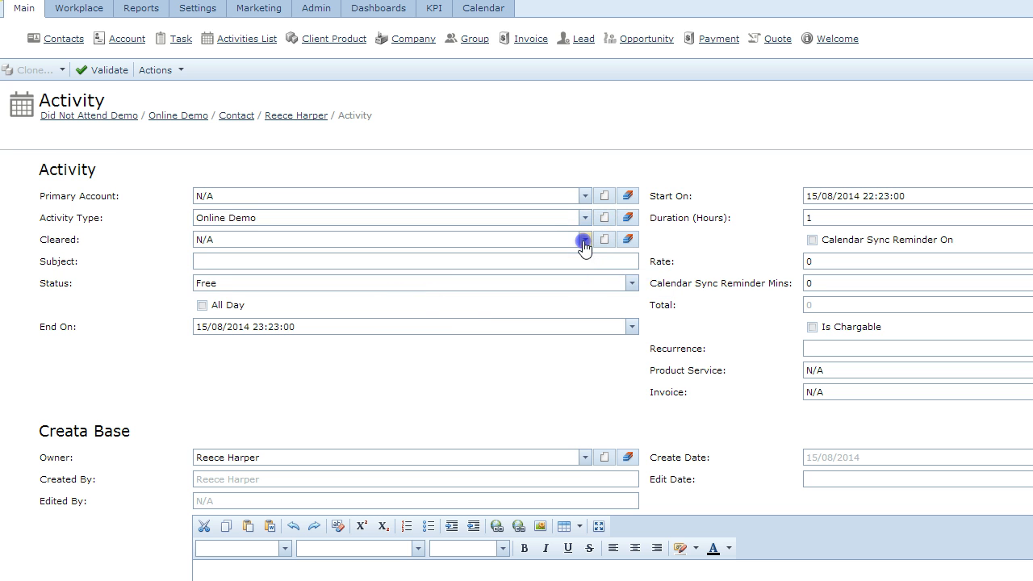
pyautogui.click(552, 270)
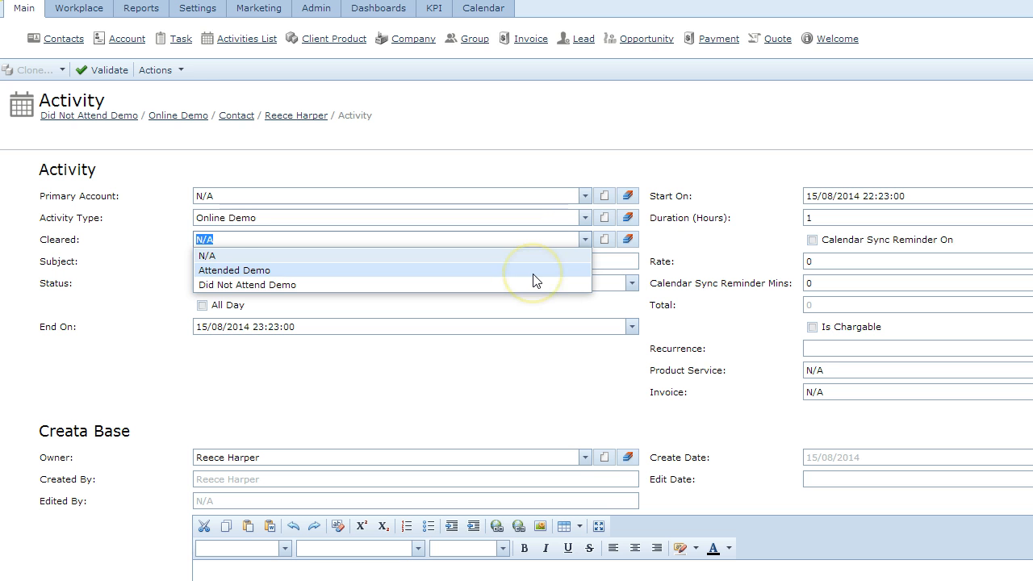
pyautogui.click(533, 275)
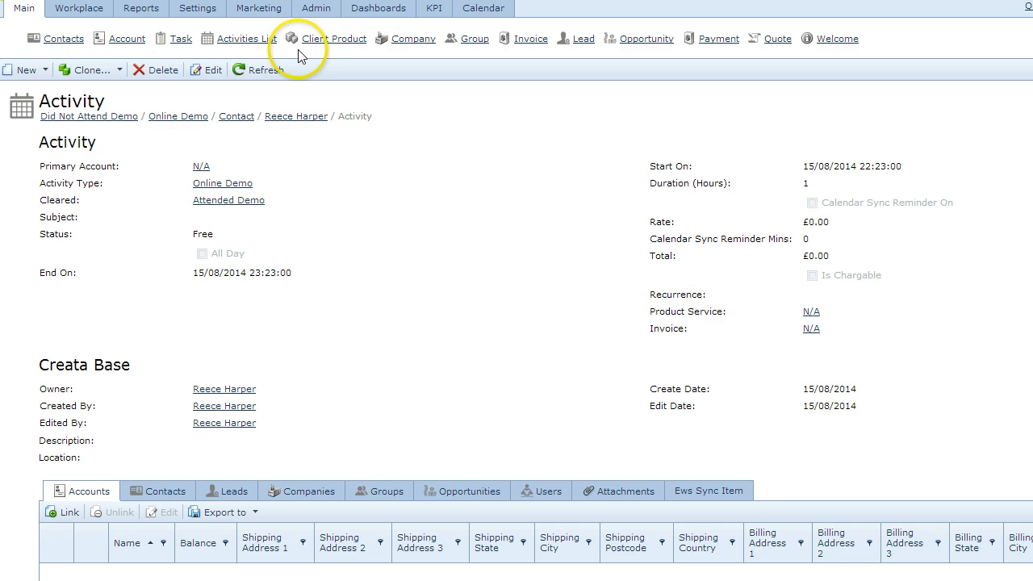
# Step: Create and save a process named Sales Demo Process in the CRM settings
pyautogui.click(194, 11)
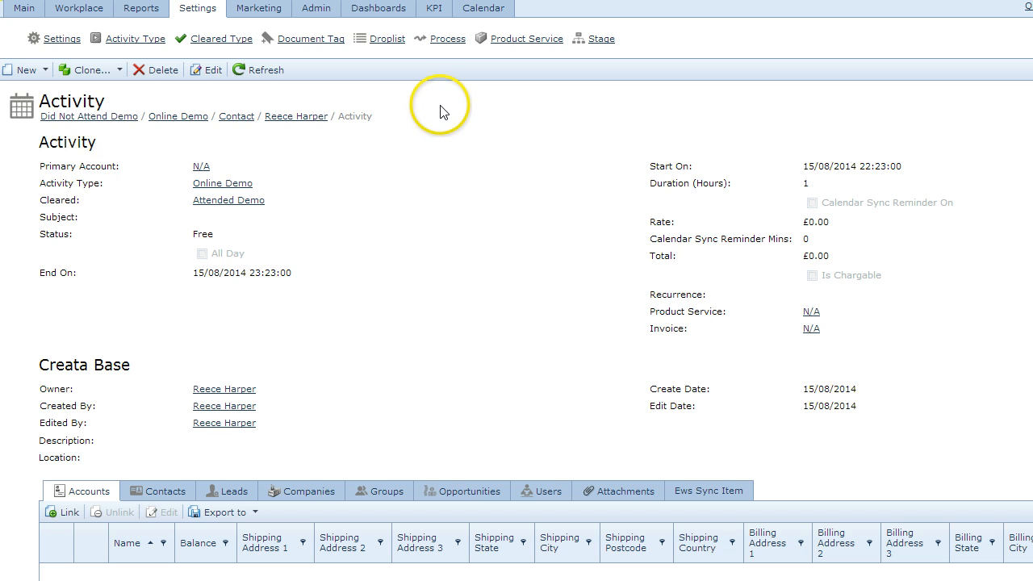
pyautogui.click(443, 41)
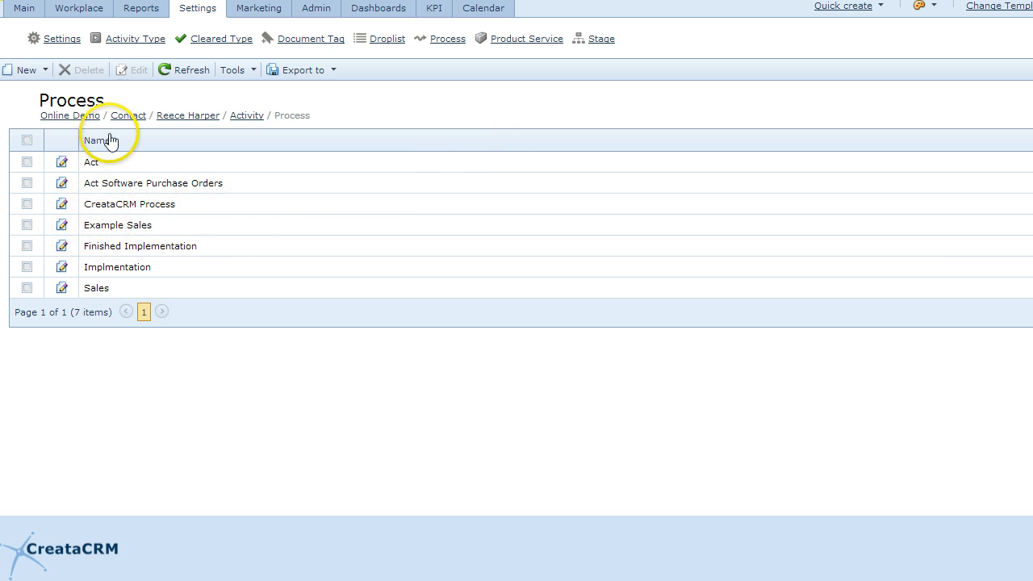
pyautogui.click(41, 73)
pyautogui.click(48, 91)
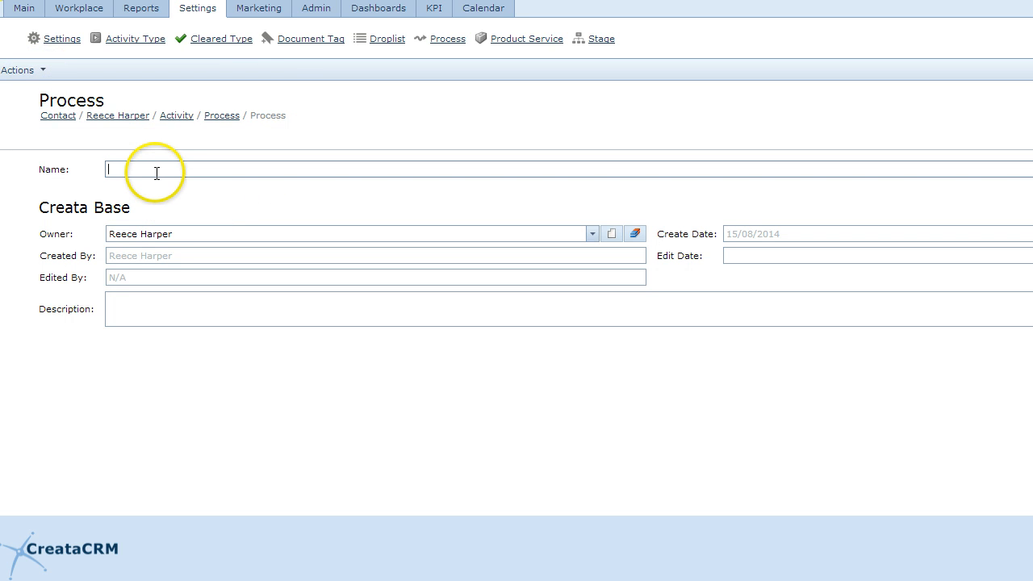
pyautogui.click(152, 172)
pyautogui.write('D')
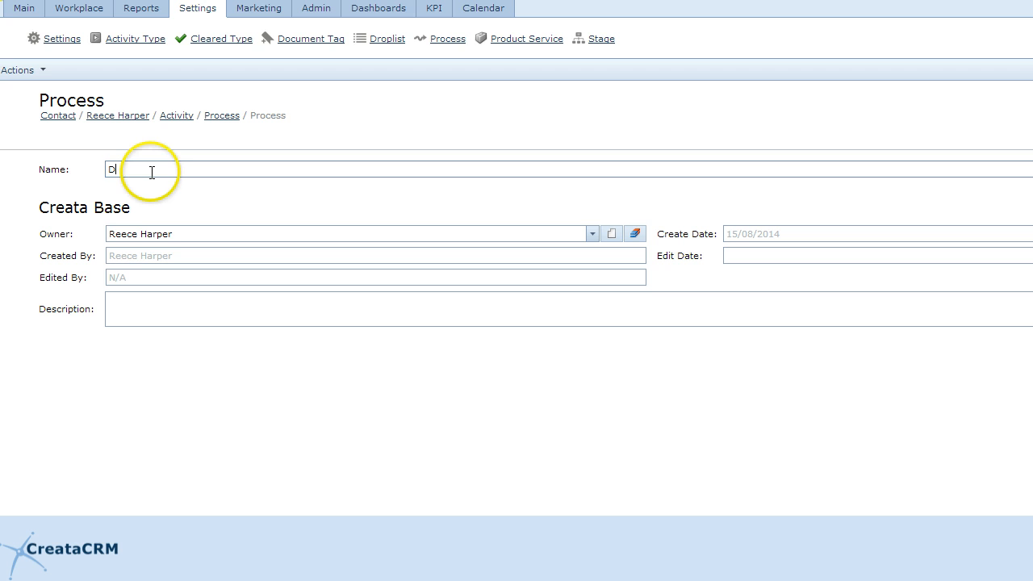
pyautogui.press('BackSpace')
pyautogui.write('Sale')
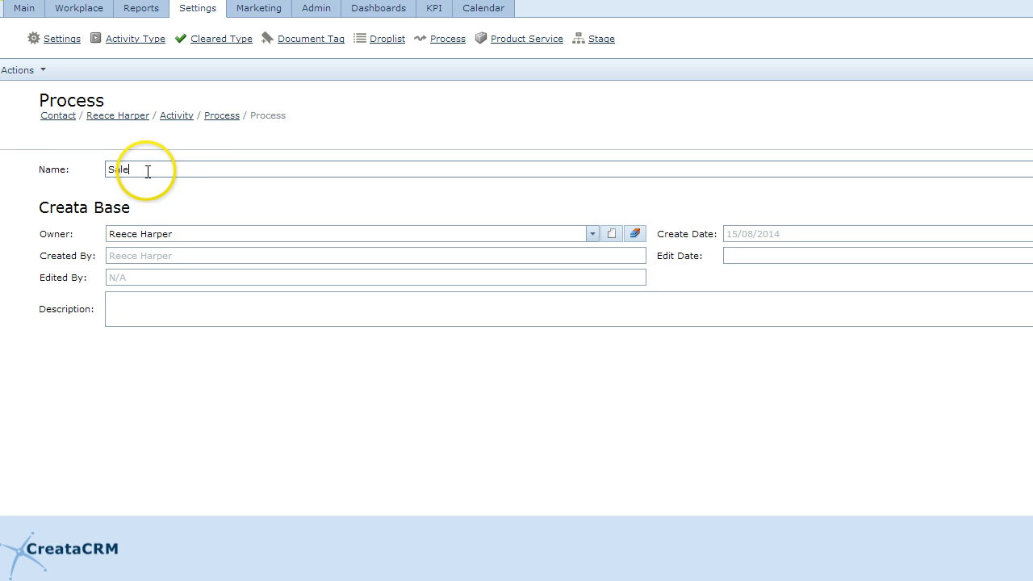
pyautogui.write('s Demo Process')
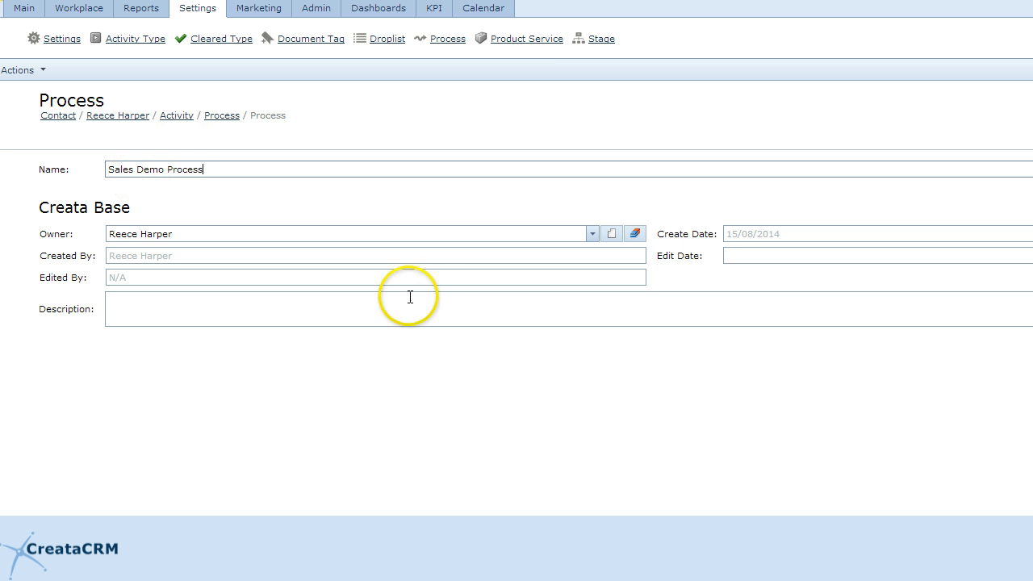
pyautogui.click(389, 314)
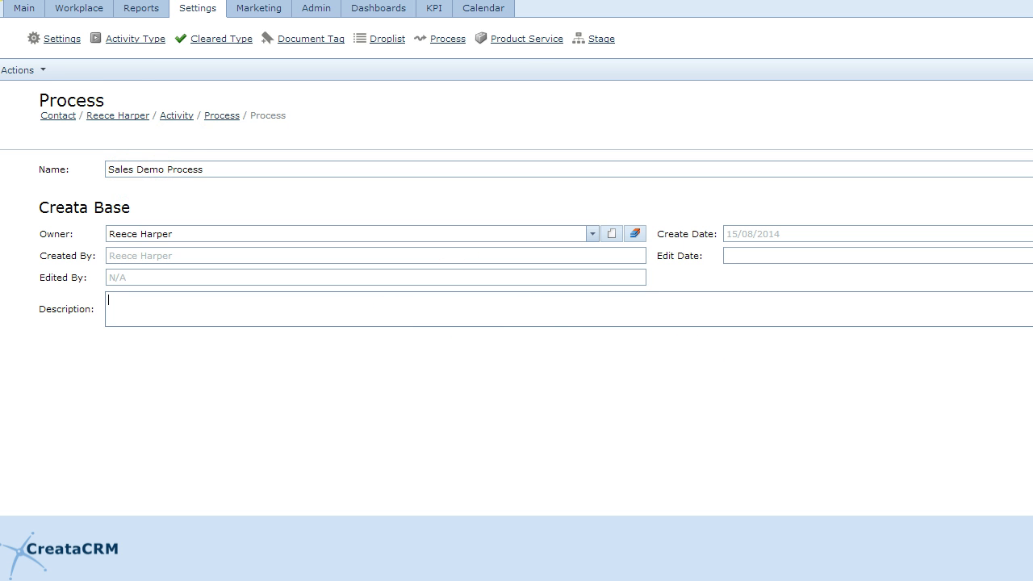
pyautogui.click(1032, 397)
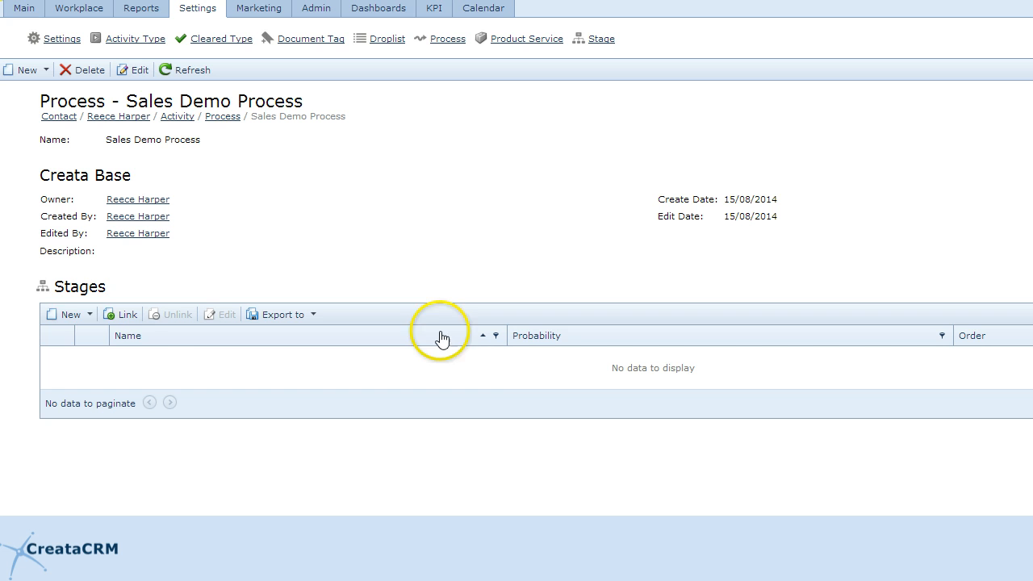
# Step: Add a stage named Stage 1 to the Sales Demo Process and save it
pyautogui.click(90, 315)
pyautogui.click(89, 336)
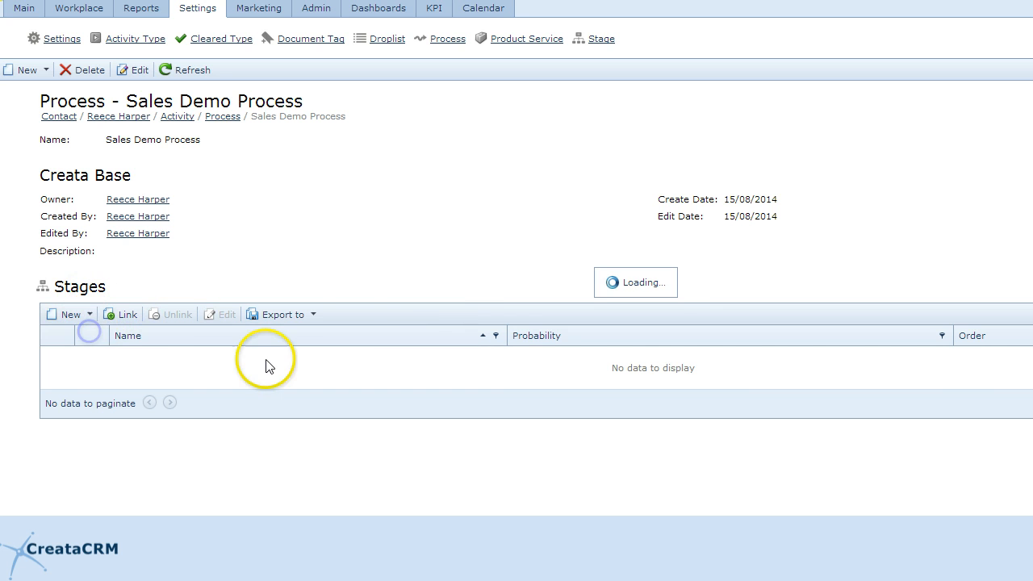
pyautogui.click(142, 194)
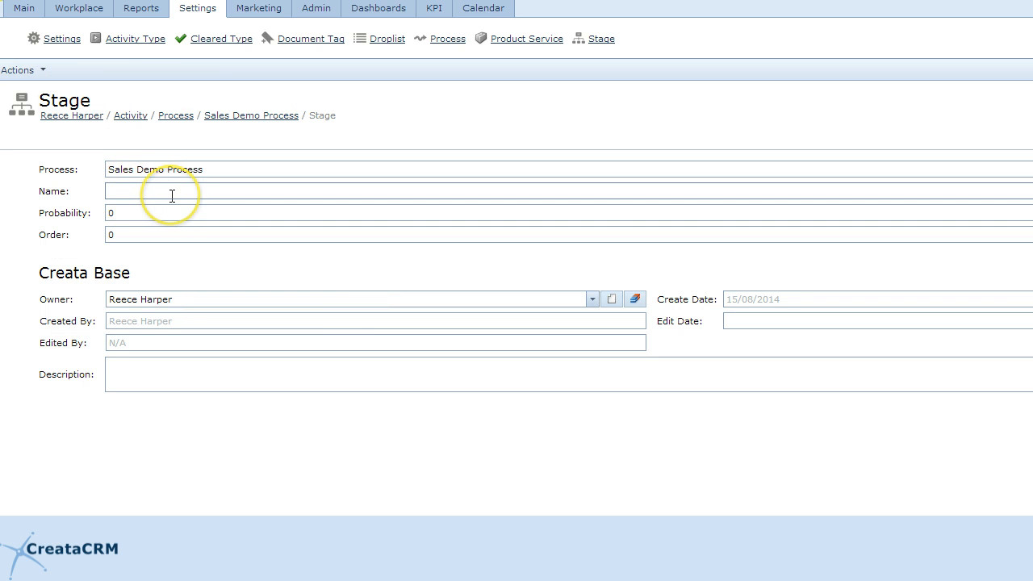
pyautogui.write('Stage 1')
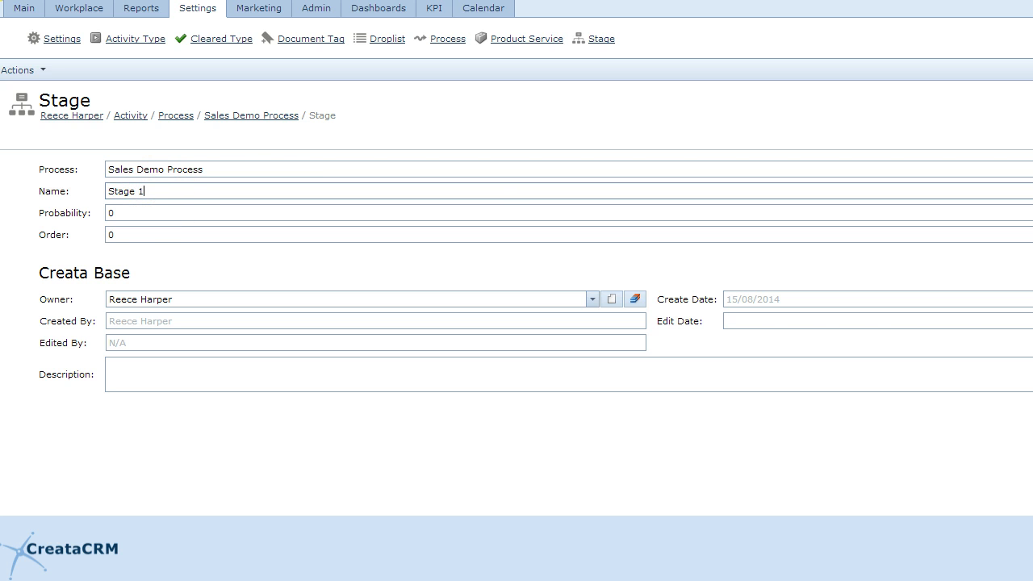
pyautogui.press('Return')
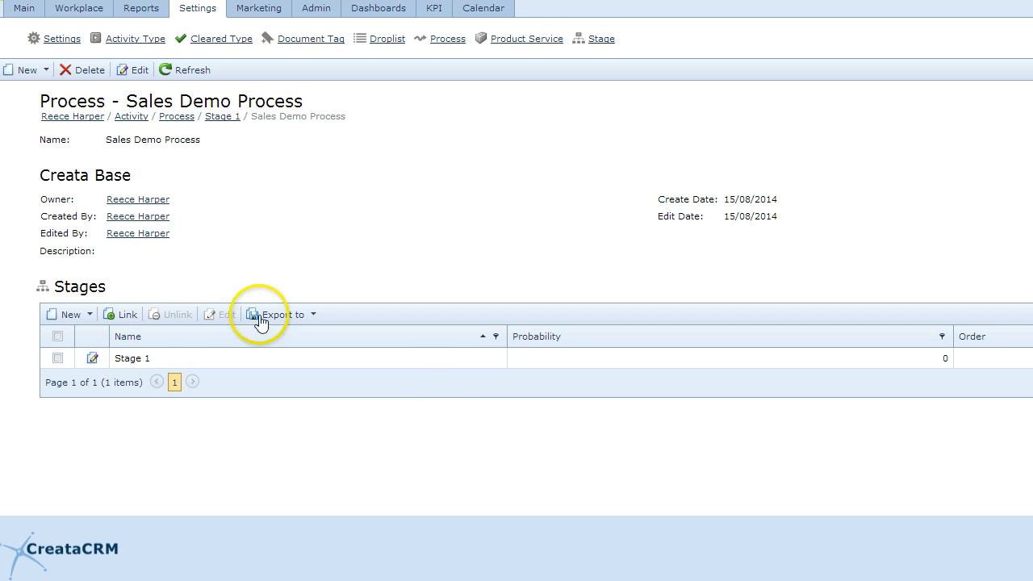
# Step: Set the probability of Stage 1 to 20 and save the stage
pyautogui.click(92, 358)
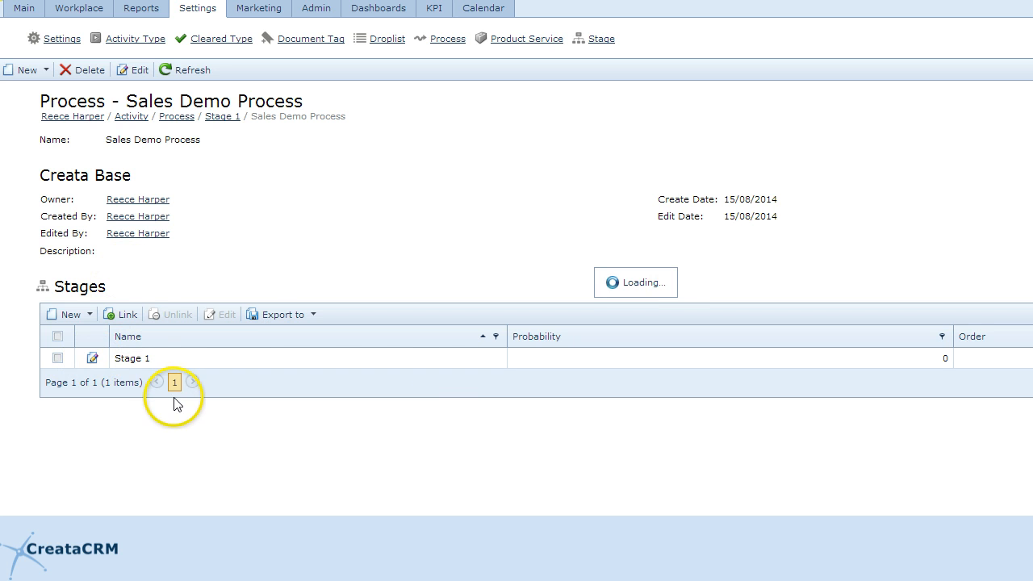
pyautogui.click(129, 213)
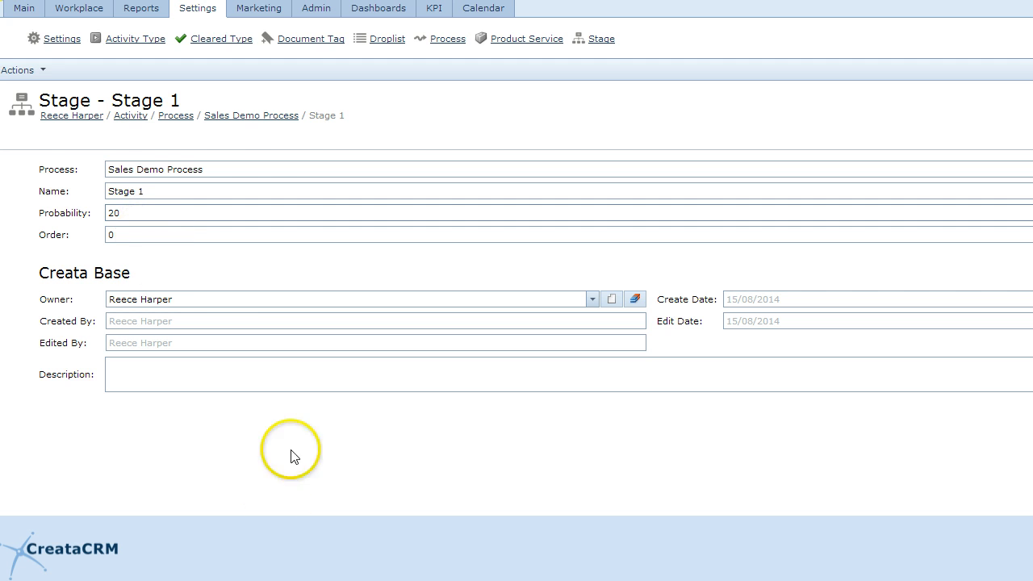
pyautogui.moveTo(129, 250); pyautogui.dragTo(113, 250)
pyautogui.moveTo(244, 240)
pyautogui.mouseDown()
pyautogui.moveTo(256, 218)
pyautogui.moveTo(271, 232)
pyautogui.mouseUp()
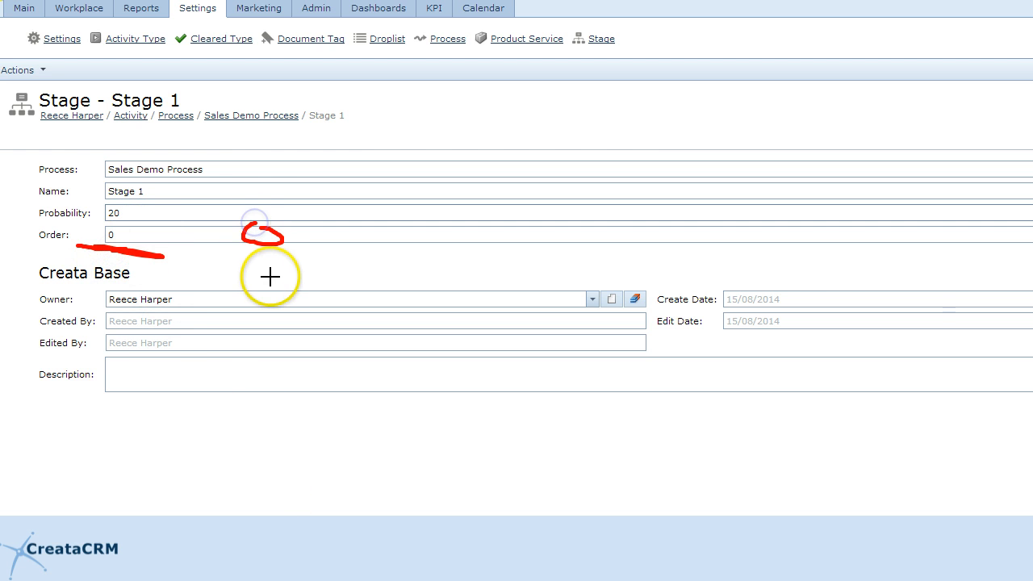
pyautogui.moveTo(260, 313); pyautogui.dragTo(275, 341)
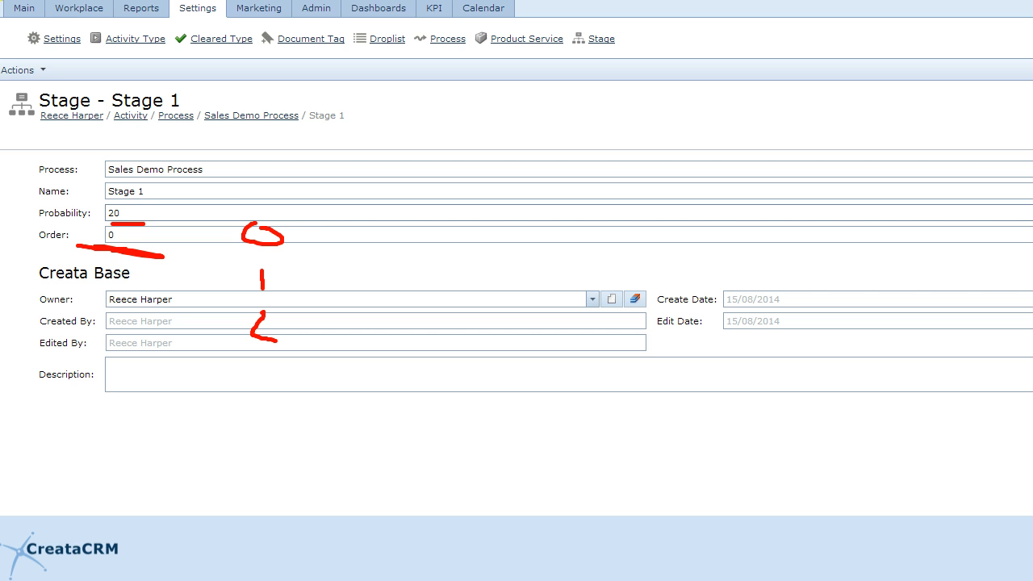
pyautogui.press('Escape')
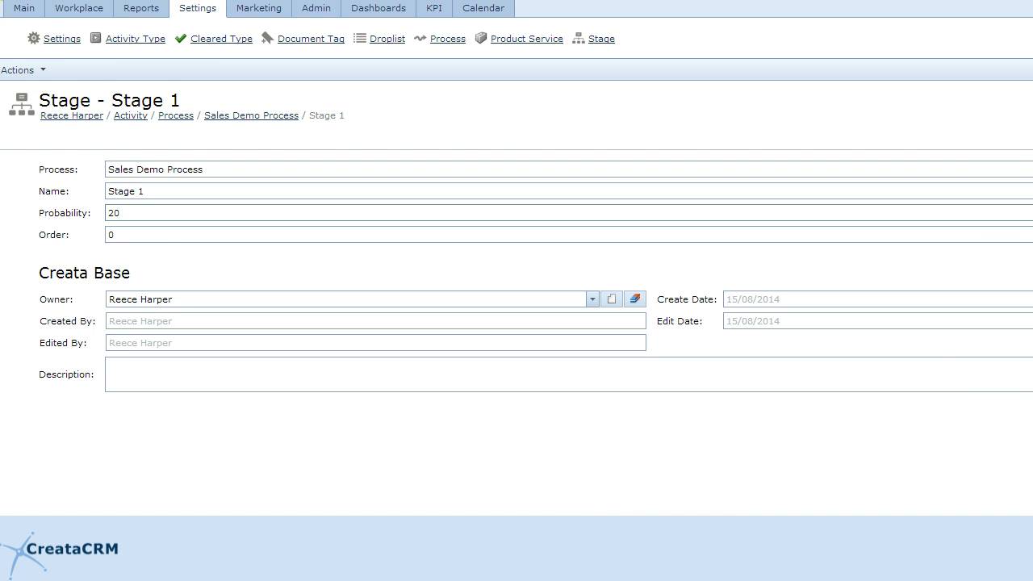
pyautogui.click(1032, 428)
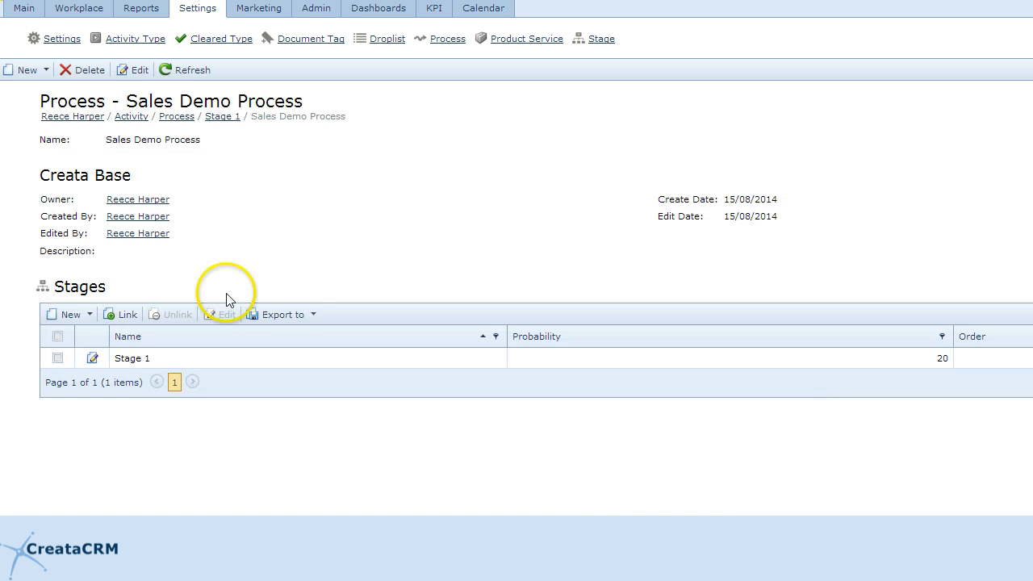
# Step: Add a stage named Stage 2 with probability 40 and order 1 to the Sales Demo Process and save it
pyautogui.click(80, 315)
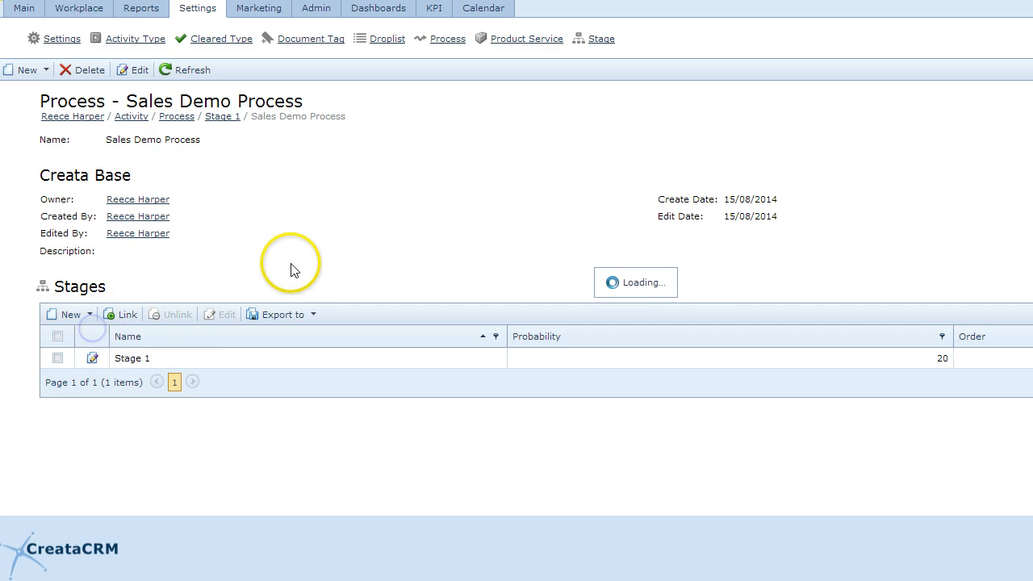
pyautogui.click(167, 192)
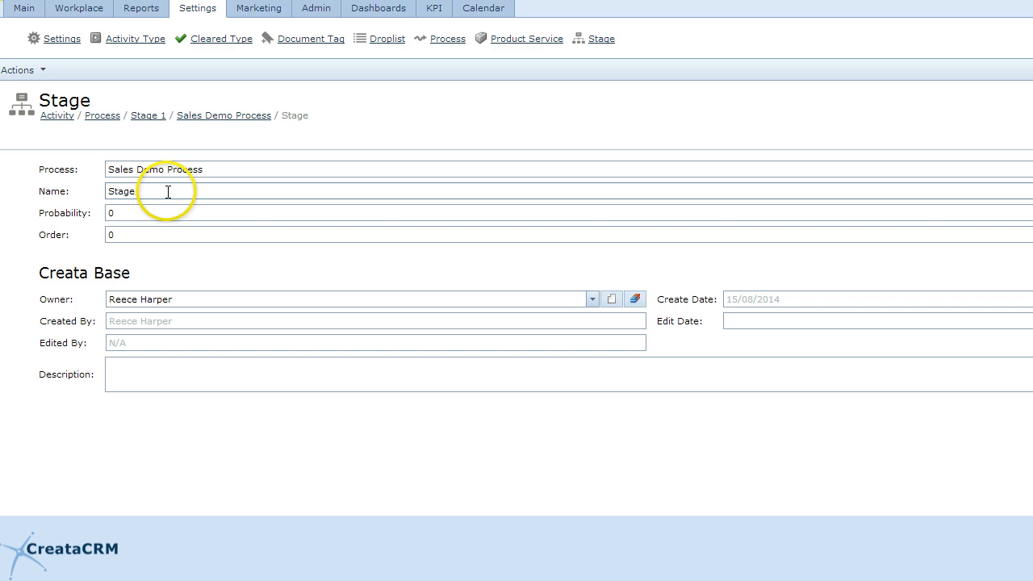
pyautogui.press('Tab')
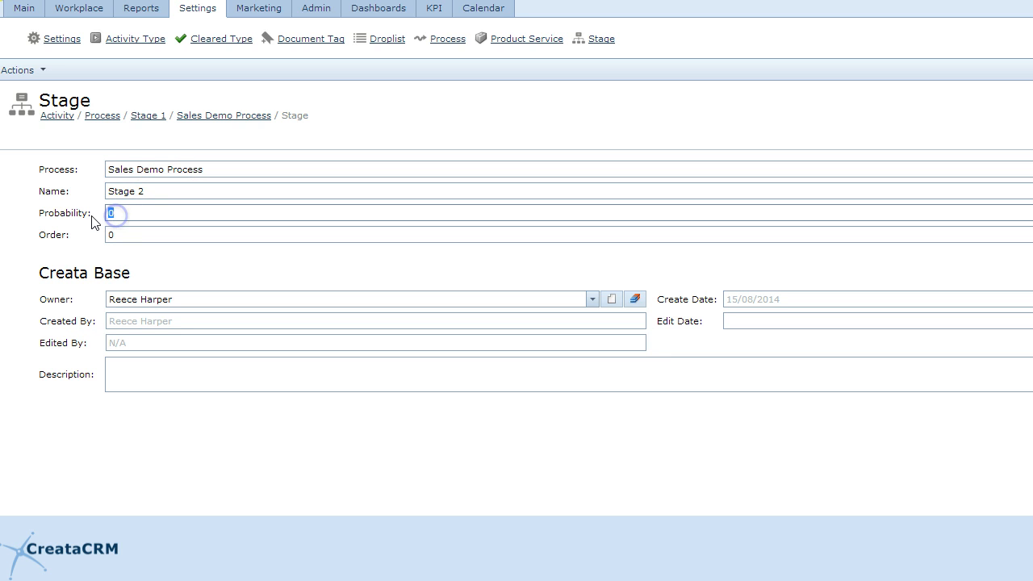
pyautogui.click(90, 234)
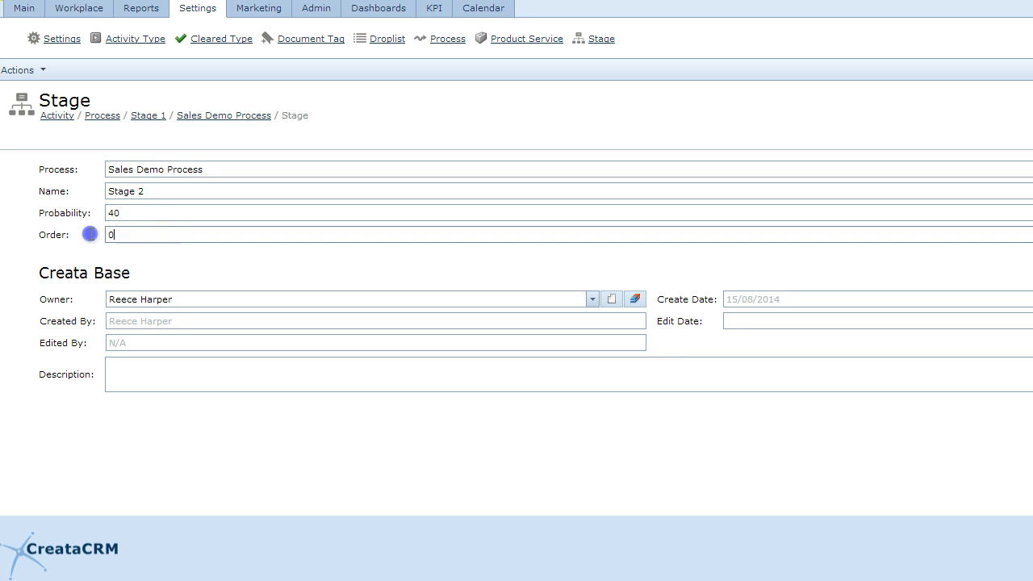
pyautogui.write('1')
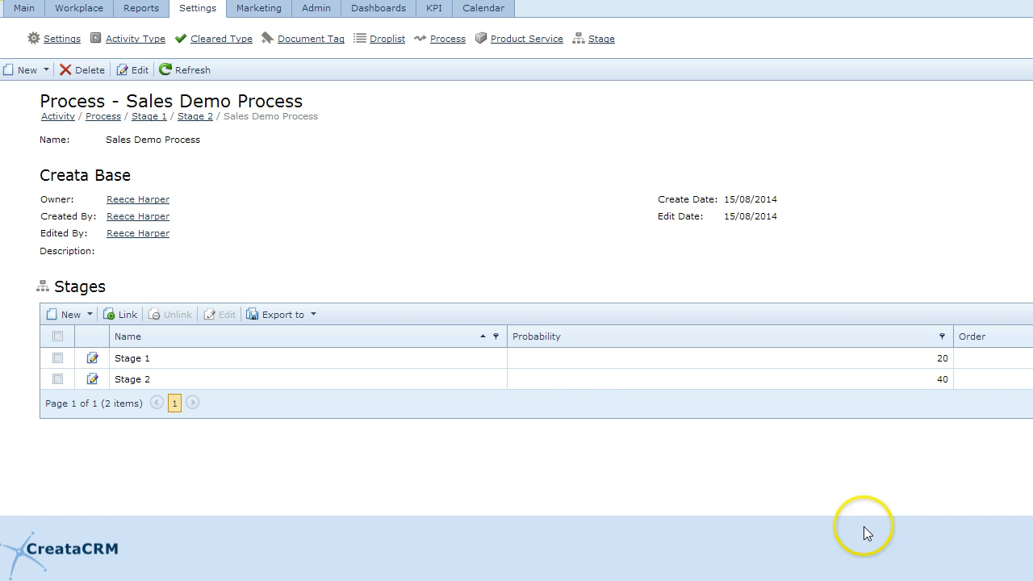
# Step: Return to the contacts list and open the record of the manager at Database Partners
pyautogui.click(25, 10)
pyautogui.click(65, 38)
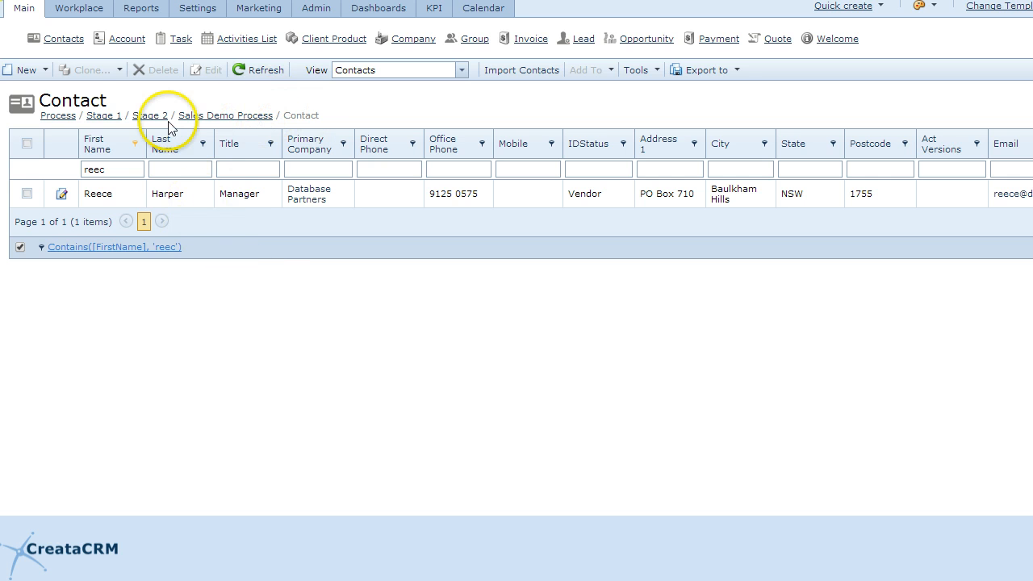
pyautogui.moveTo(228, 195); pyautogui.dragTo(239, 196)
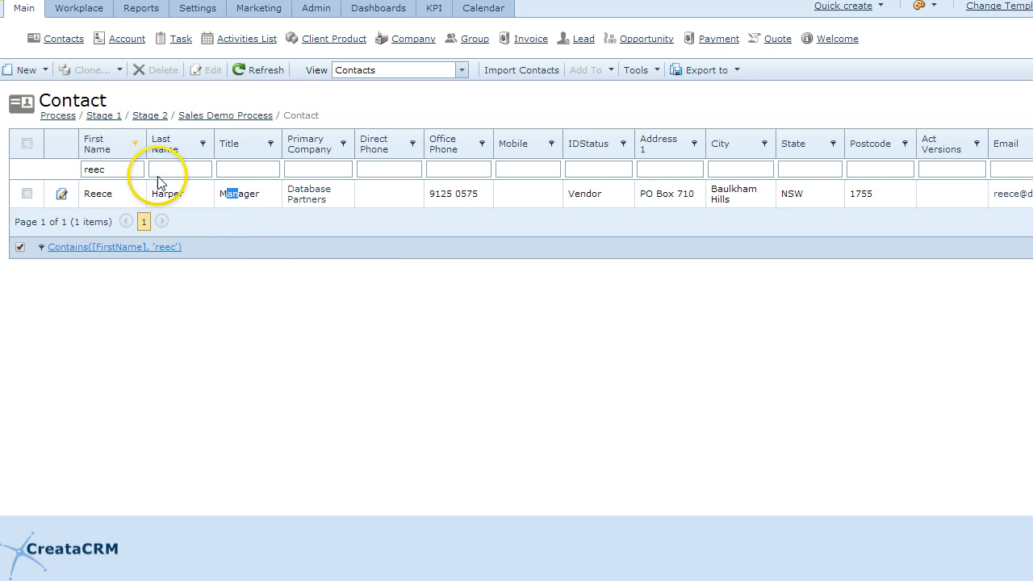
pyautogui.click(238, 194)
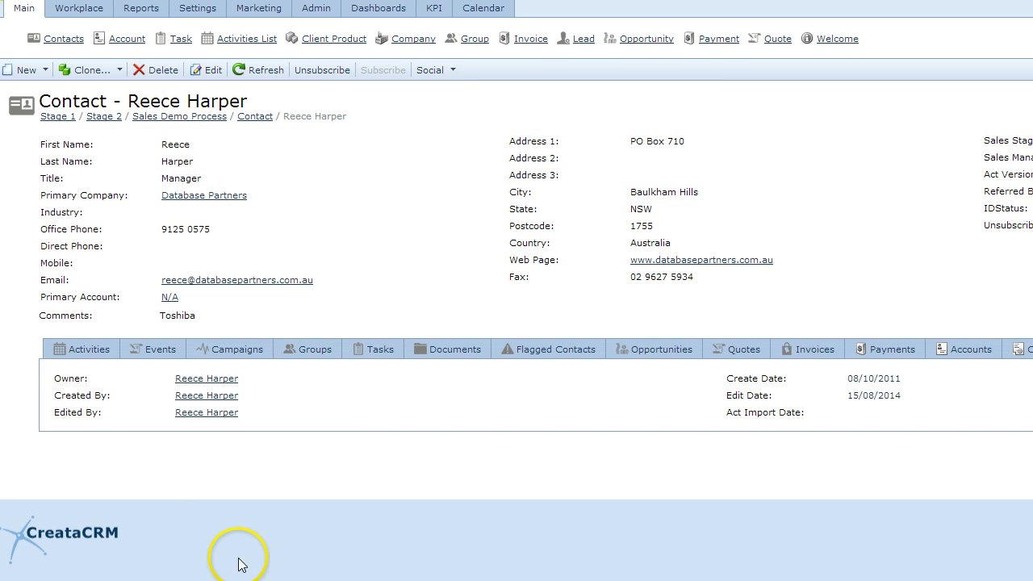
pyautogui.moveTo(281, 111)
pyautogui.mouseDown()
pyautogui.moveTo(32, 105)
pyautogui.moveTo(282, 113)
pyautogui.moveTo(214, 85)
pyautogui.mouseUp()
pyautogui.click(48, 135)
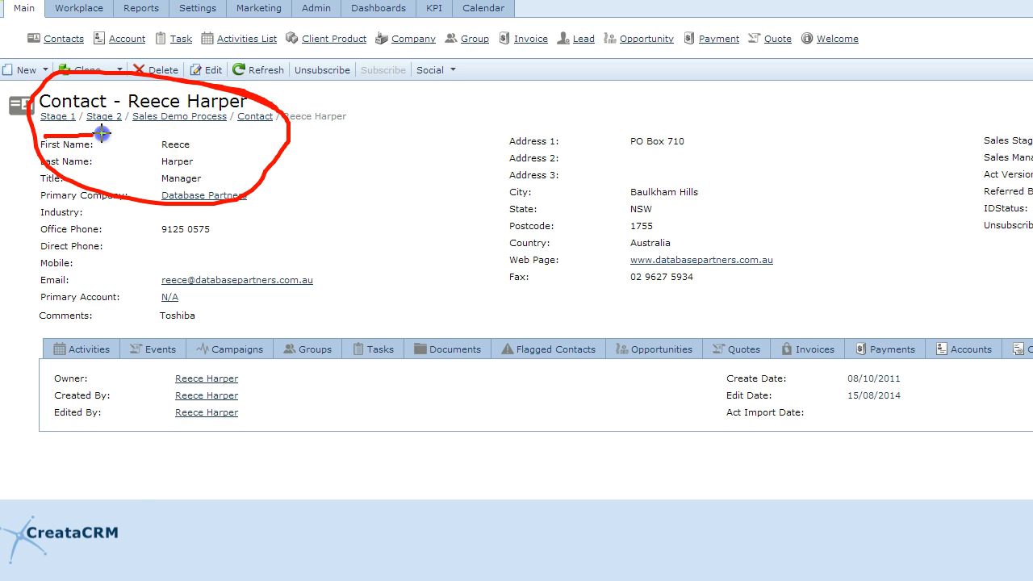
pyautogui.moveTo(103, 133); pyautogui.dragTo(164, 129)
pyautogui.moveTo(243, 132); pyautogui.dragTo(321, 130)
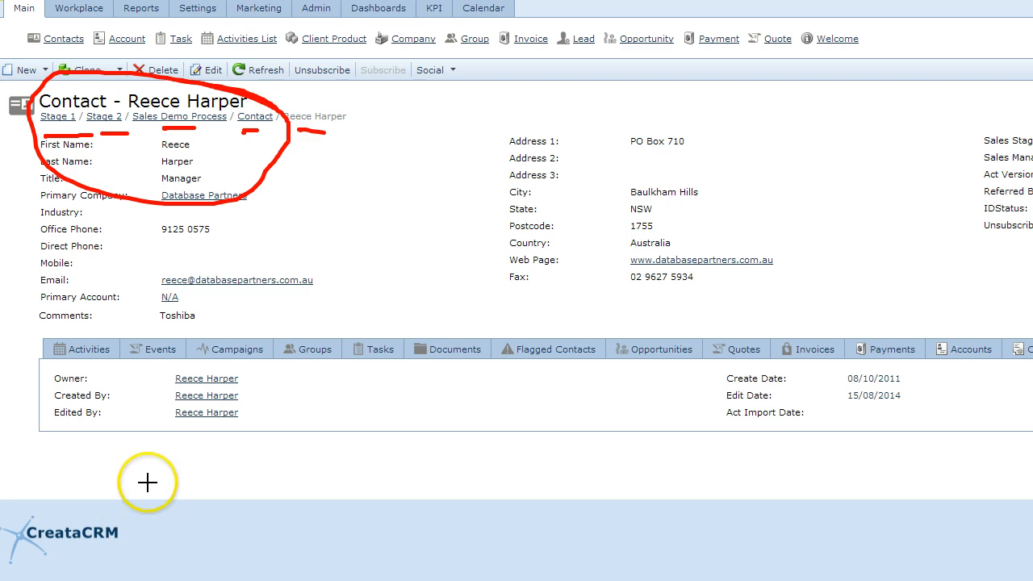
pyautogui.press('Escape')
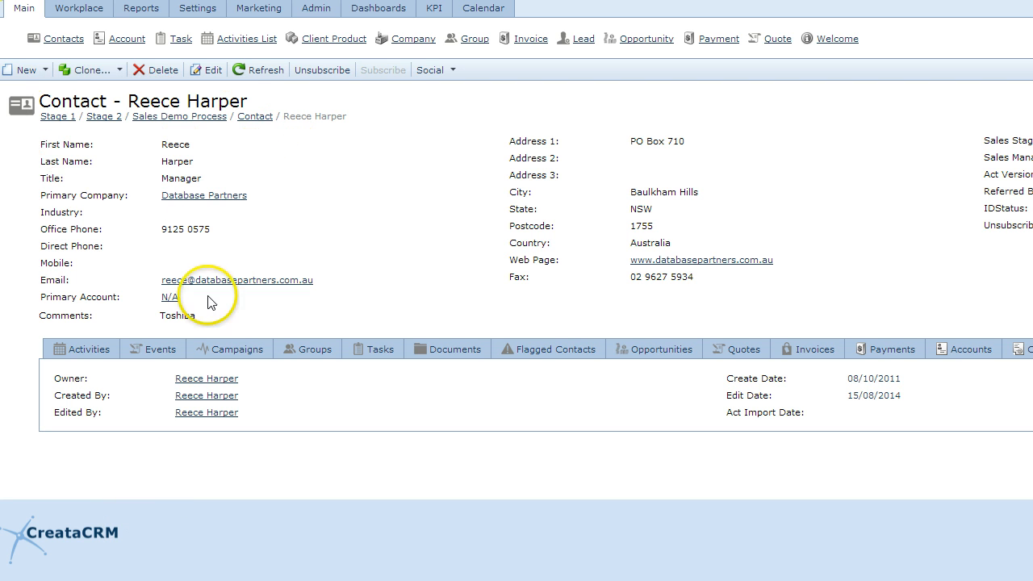
# Step: Start a new quick opportunity from the open contact record
pyautogui.click(48, 71)
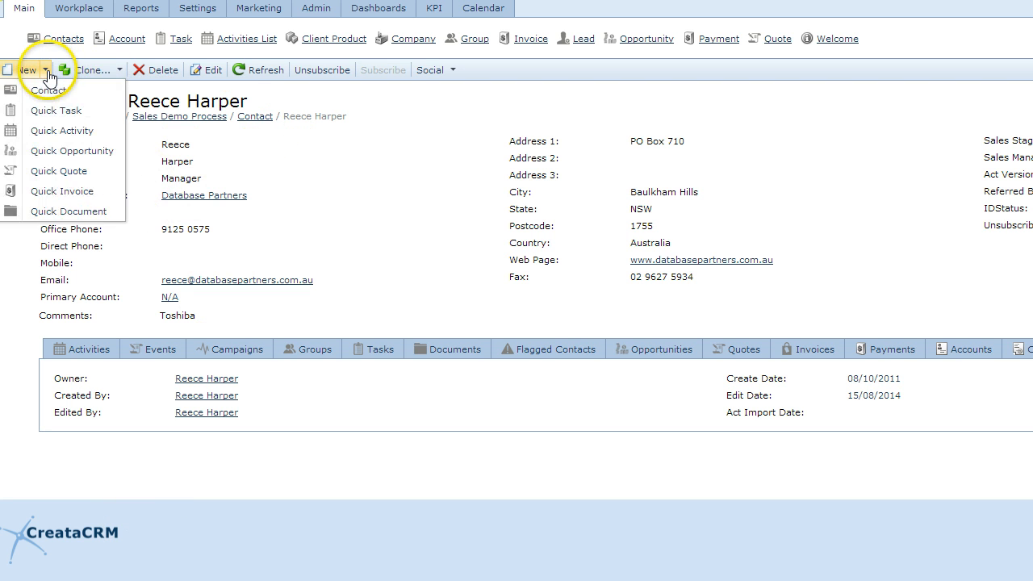
pyautogui.click(109, 158)
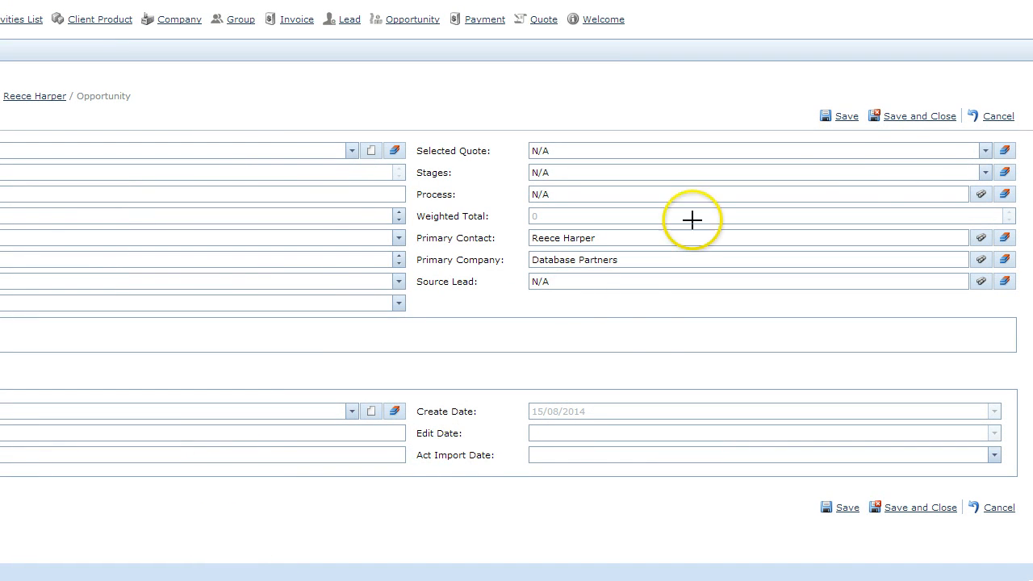
pyautogui.moveTo(986, 165); pyautogui.dragTo(960, 159)
pyautogui.moveTo(1018, 171); pyautogui.dragTo(969, 150)
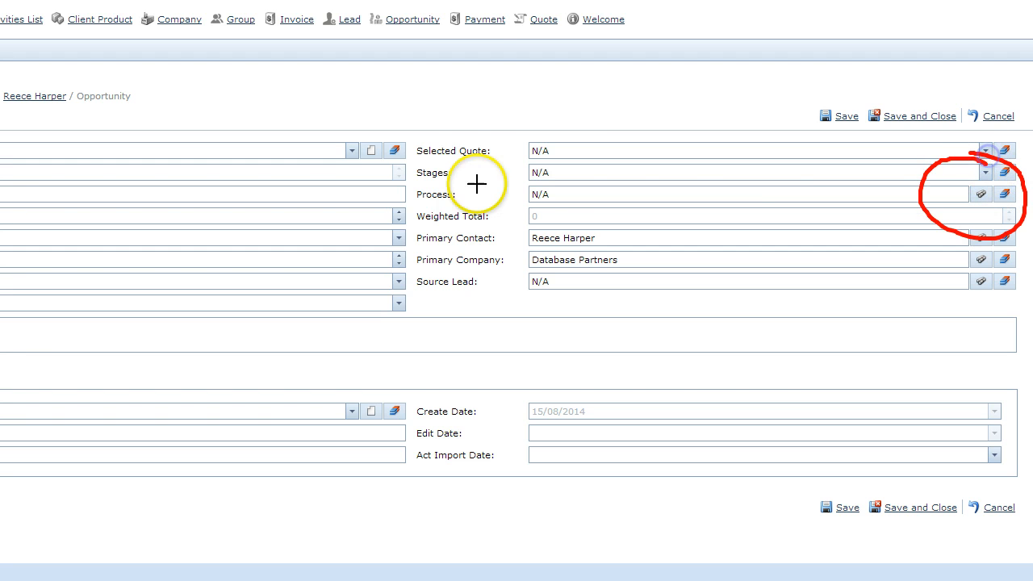
pyautogui.moveTo(473, 166); pyautogui.dragTo(487, 217)
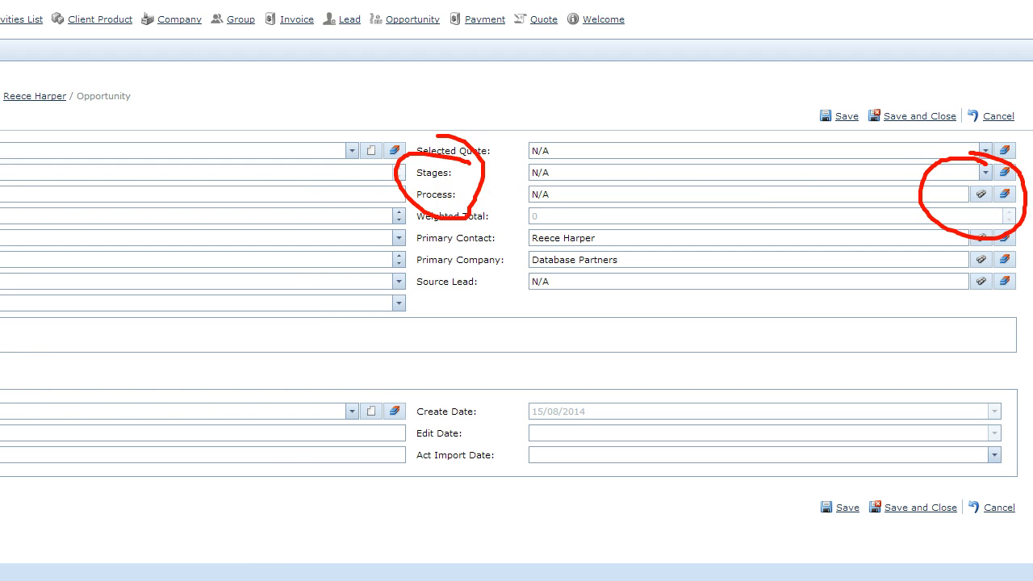
pyautogui.press('Escape')
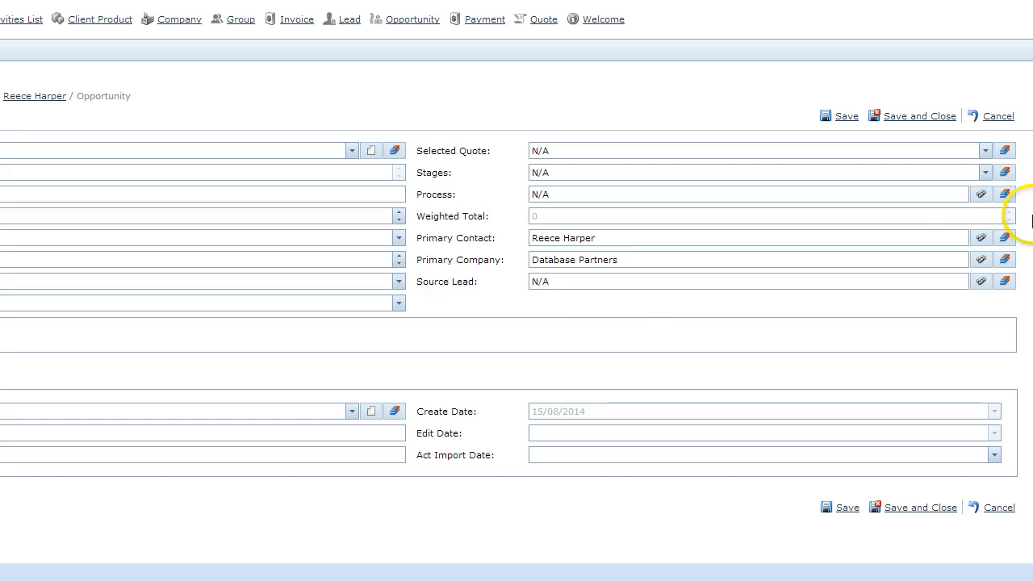
# Step: Assign the Sales Demo Process to the new opportunity and set its stage to Stage 1
pyautogui.click(983, 195)
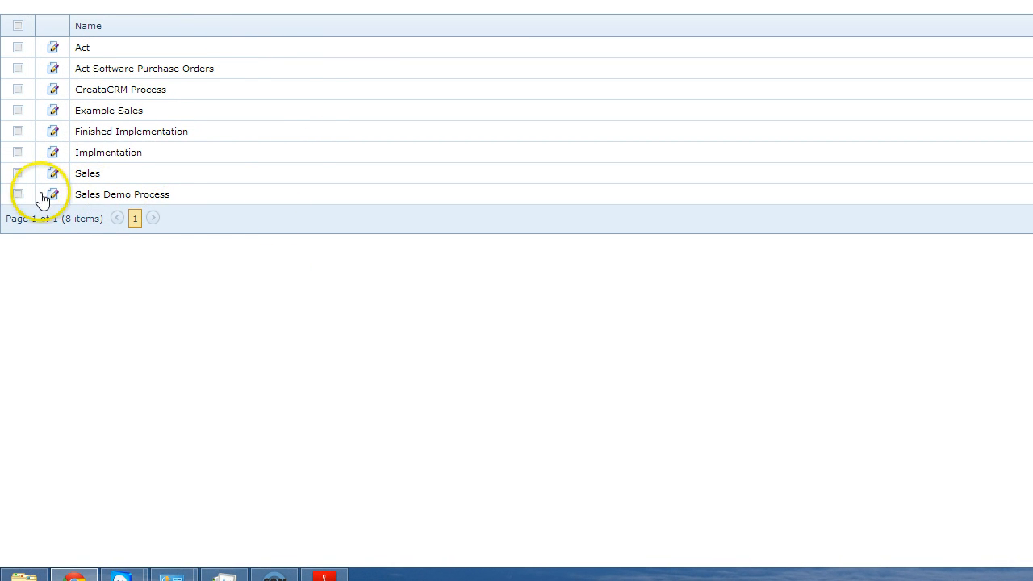
pyautogui.click(141, 202)
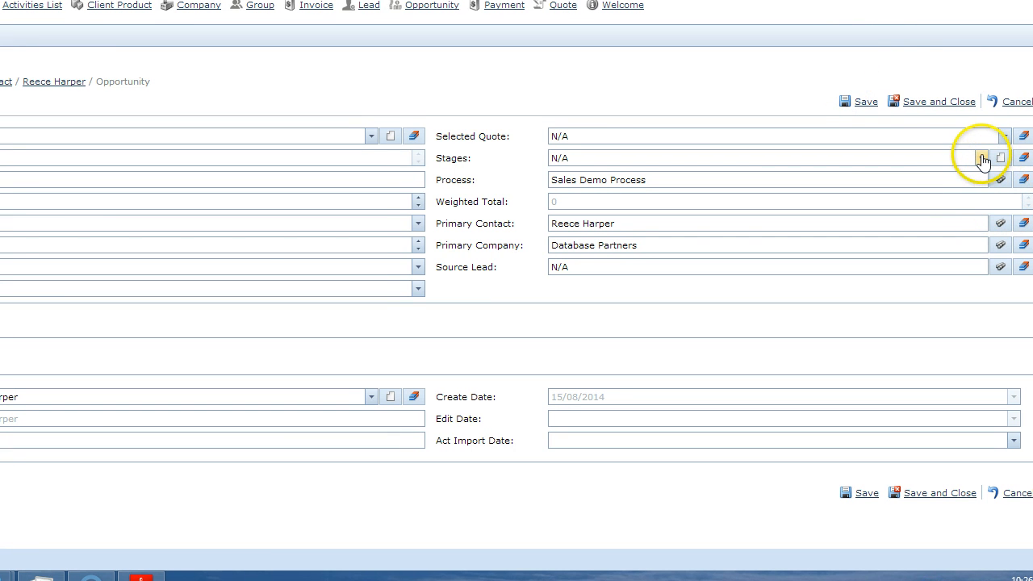
pyautogui.click(980, 157)
pyautogui.click(893, 195)
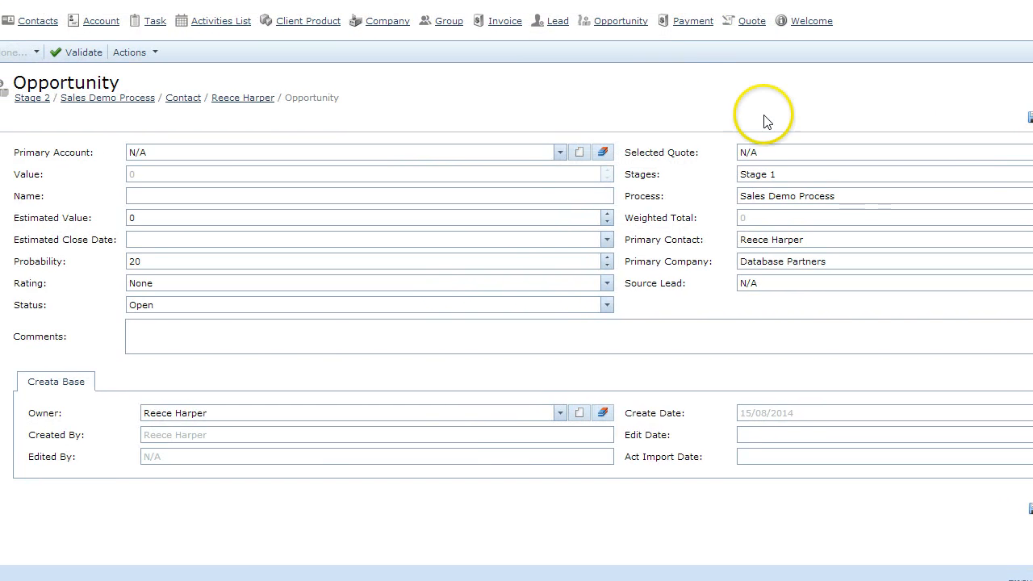
# Step: Set the opportunity's estimated value to 100 and change its stage to Stage 2
pyautogui.click(180, 232)
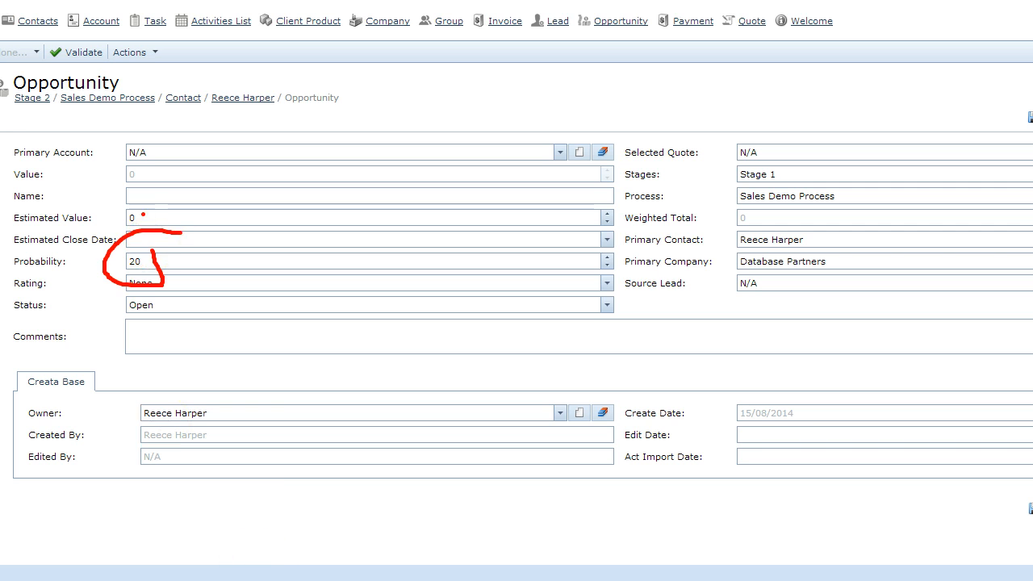
pyautogui.click(116, 218)
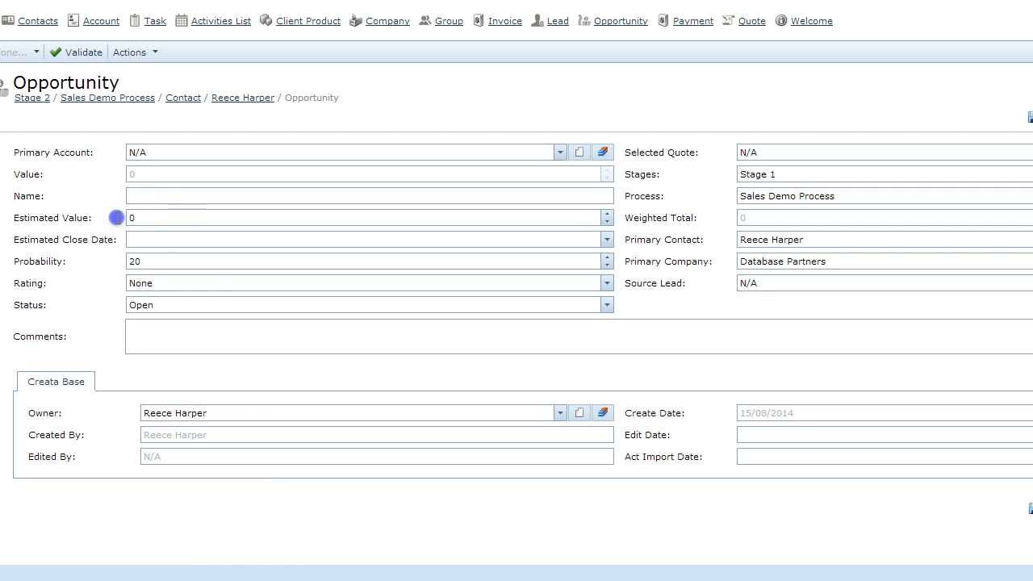
pyautogui.click(169, 239)
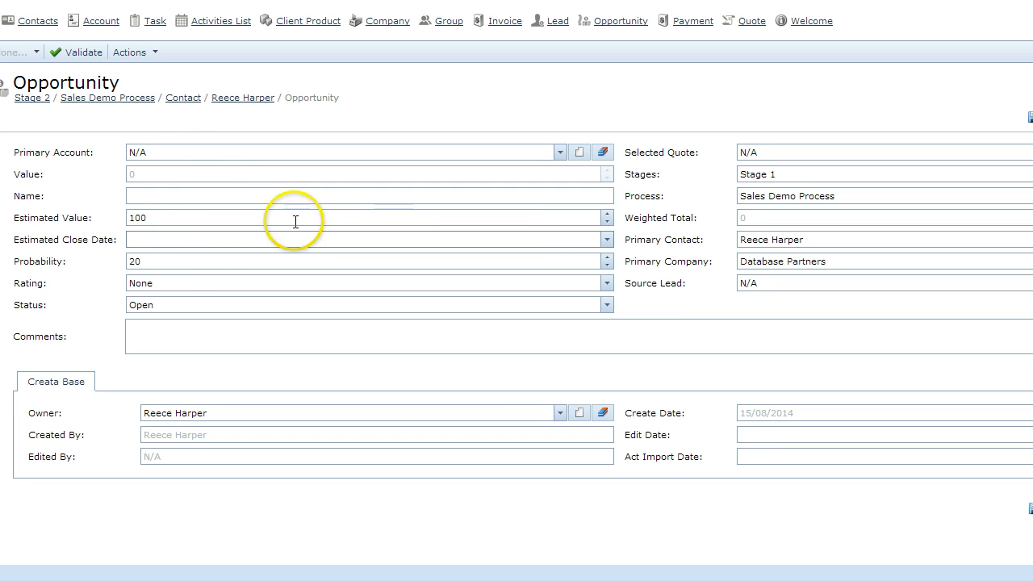
pyautogui.click(191, 196)
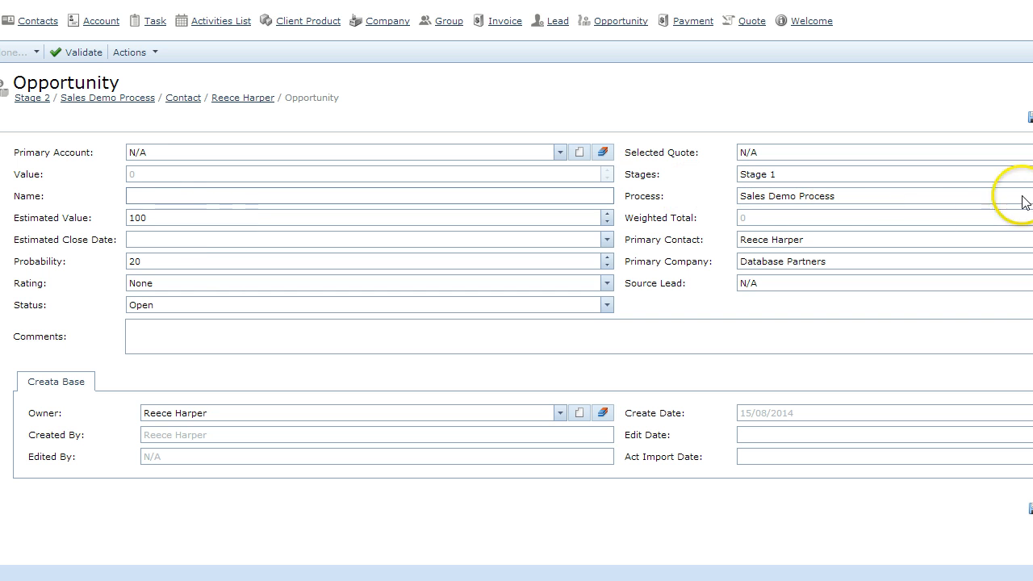
pyautogui.click(807, 174)
pyautogui.click(949, 217)
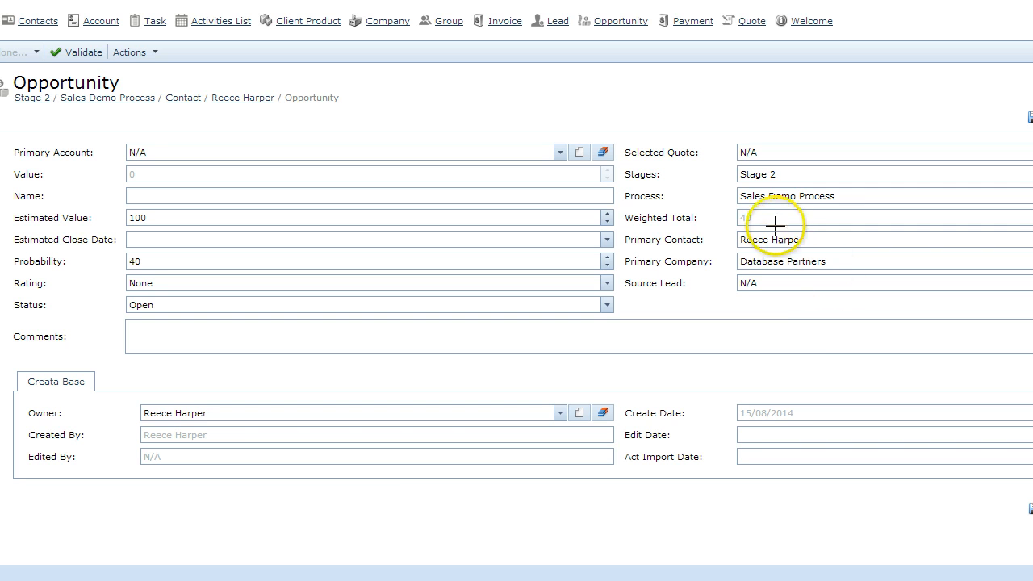
pyautogui.moveTo(737, 212); pyautogui.dragTo(757, 226)
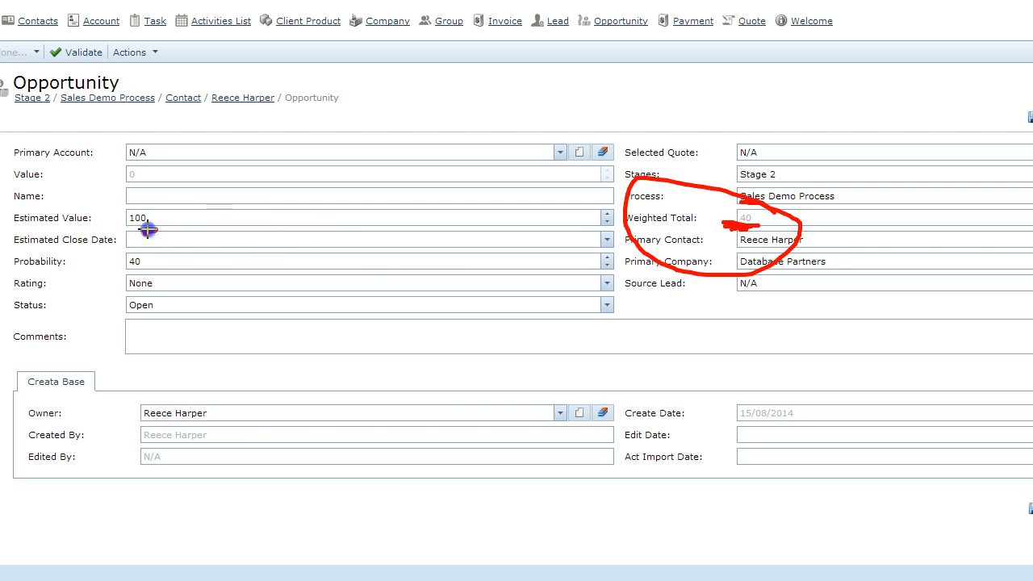
pyautogui.moveTo(148, 229); pyautogui.dragTo(147, 234)
pyautogui.moveTo(143, 269); pyautogui.dragTo(156, 270)
pyautogui.press('Escape')
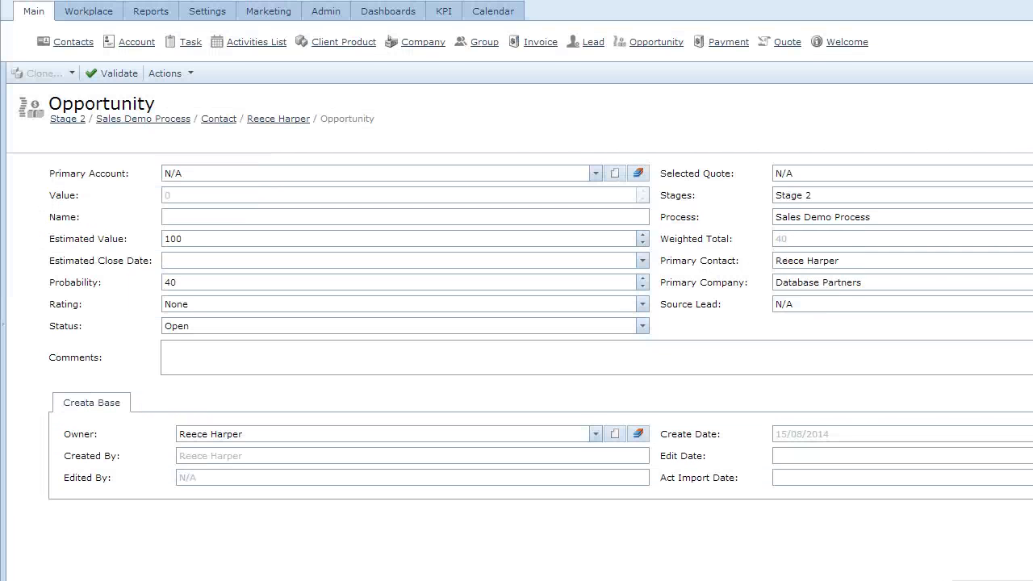
# Step: Switch from the opportunity form to the CRM settings area
pyautogui.click(208, 10)
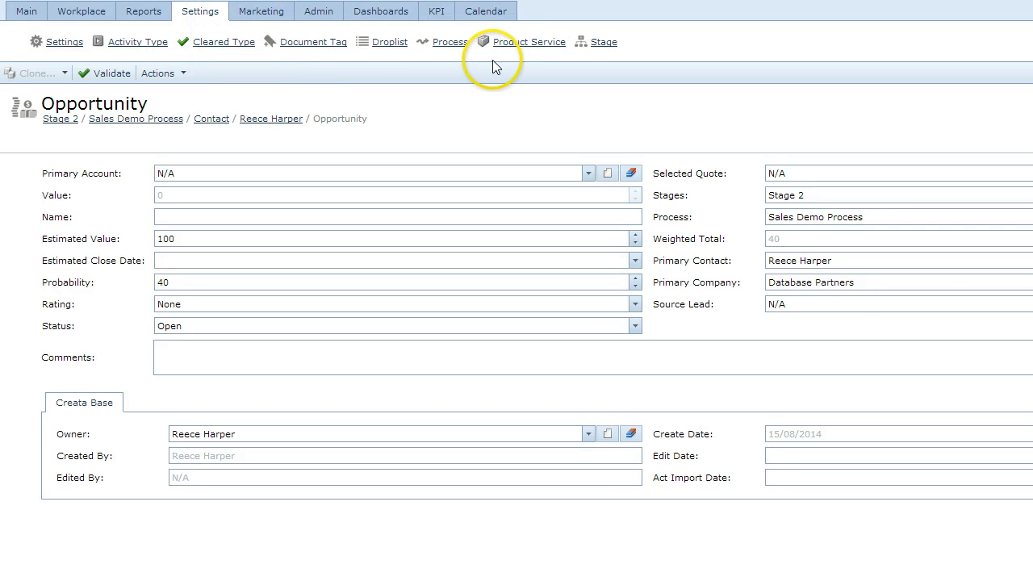